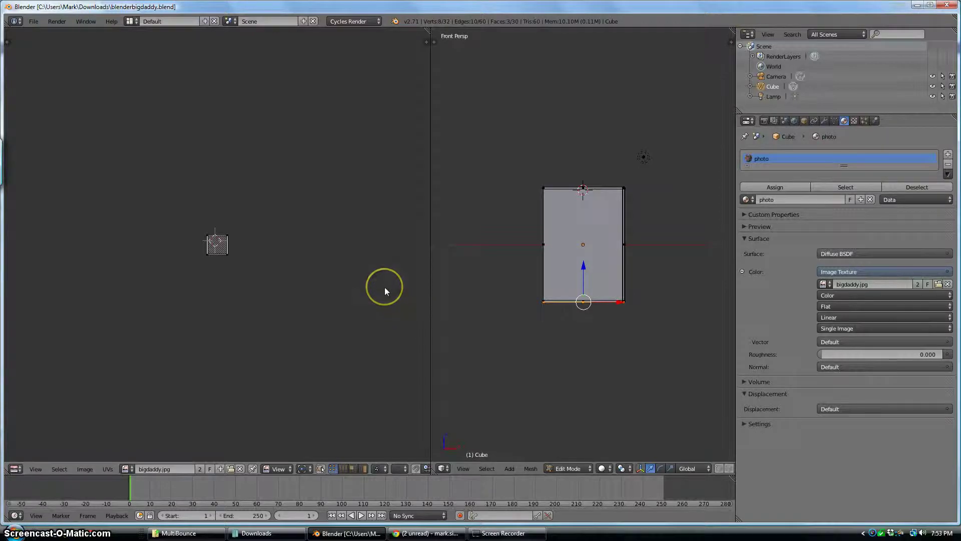
# Open the Image menu for the bigdaddy.jpg texture in the UV/Image Editor
pyautogui.moveTo(385, 290)
pyautogui.mouseDown()
pyautogui.moveTo(433, 283)
pyautogui.moveTo(519, 330)
pyautogui.moveTo(581, 245)
pyautogui.moveTo(576, 228)
pyautogui.mouseUp()
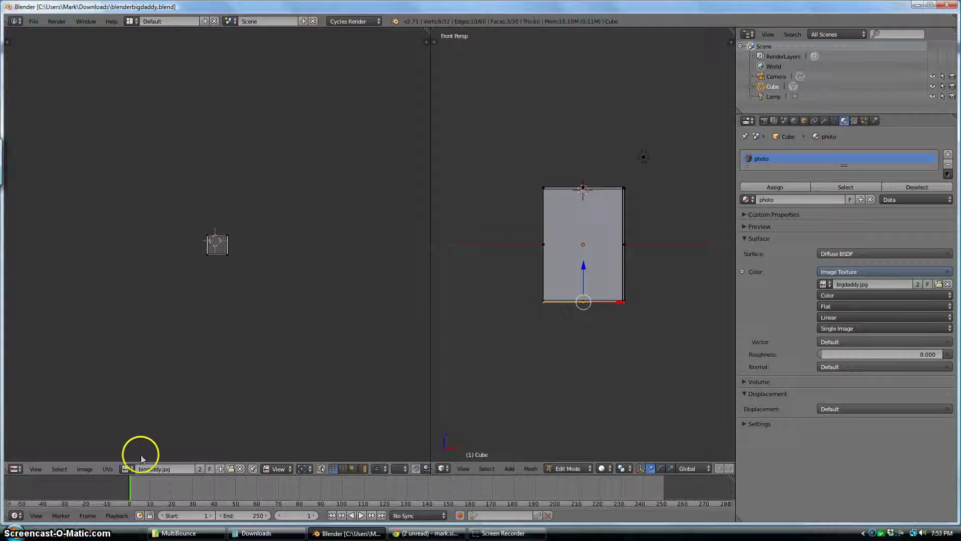
pyautogui.click(85, 469)
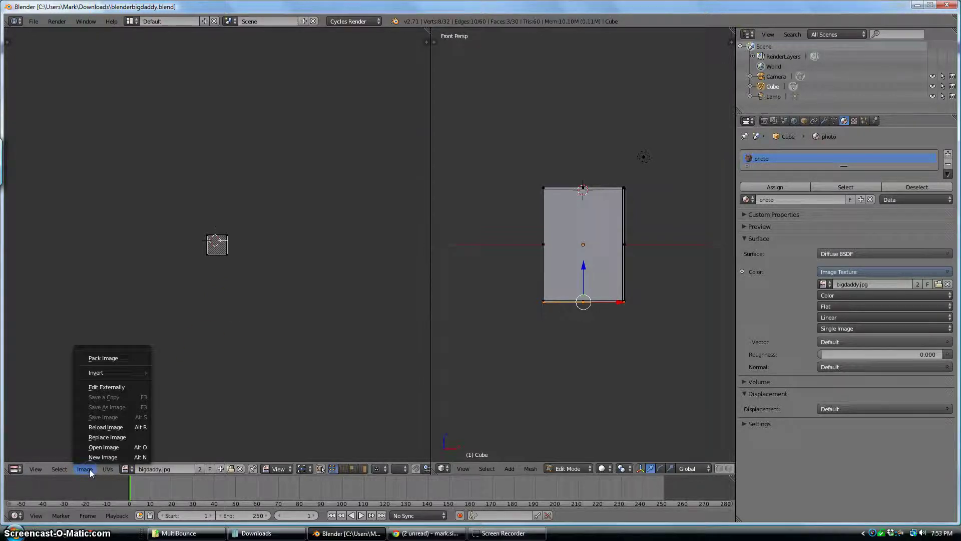
# Replace the texture image with DAD.jpg from the MultiBounce folder and zoom in on it
pyautogui.click(101, 439)
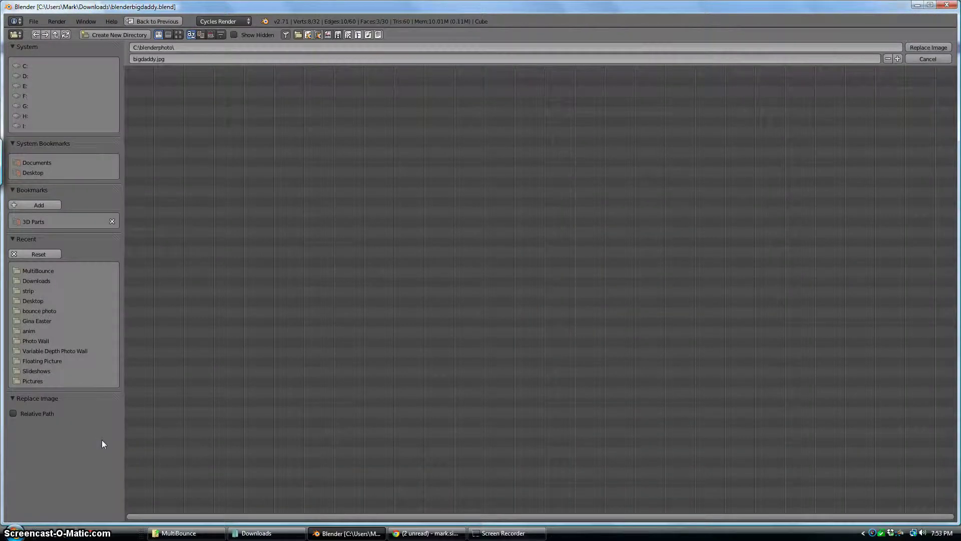
pyautogui.click(38, 271)
pyautogui.doubleClick(154, 102)
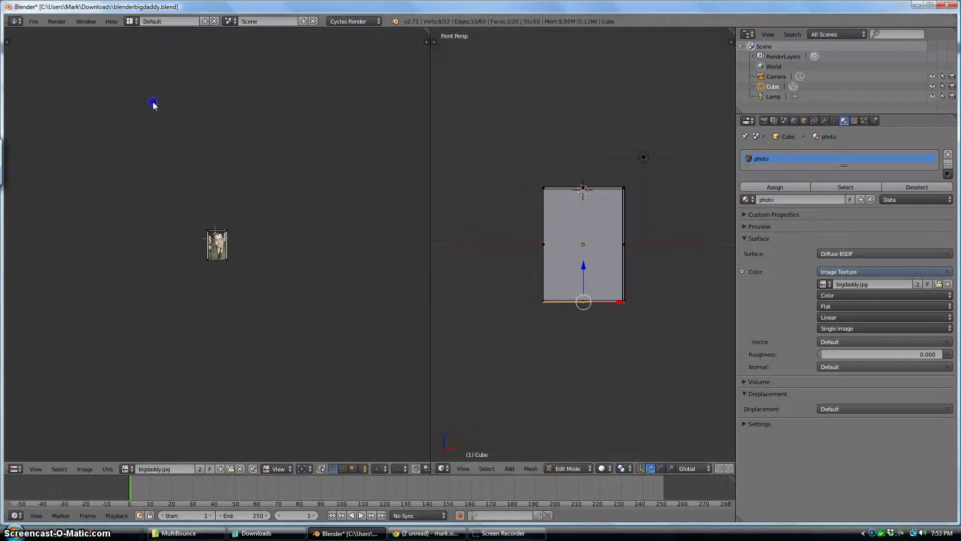
pyautogui.scroll(7, 204, 271)
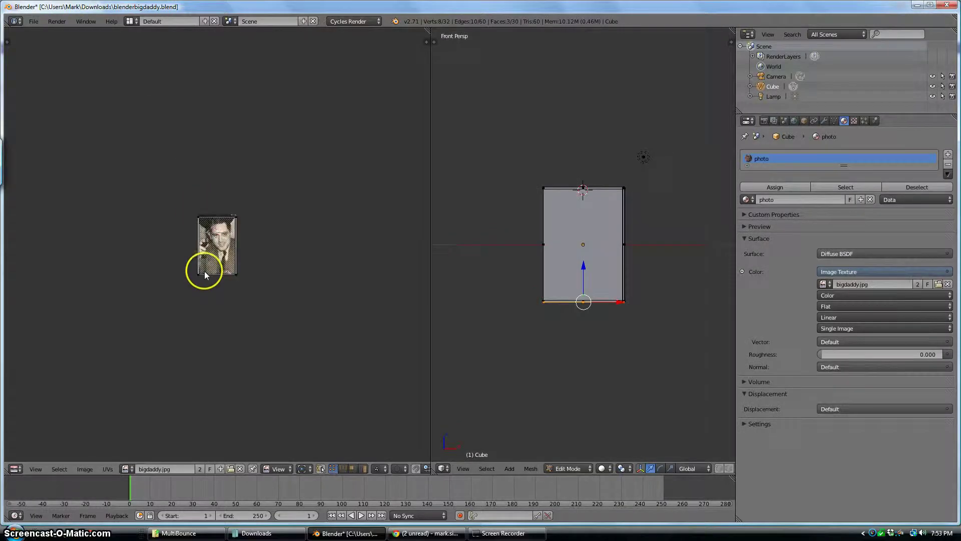
pyautogui.scroll(1, 204, 271)
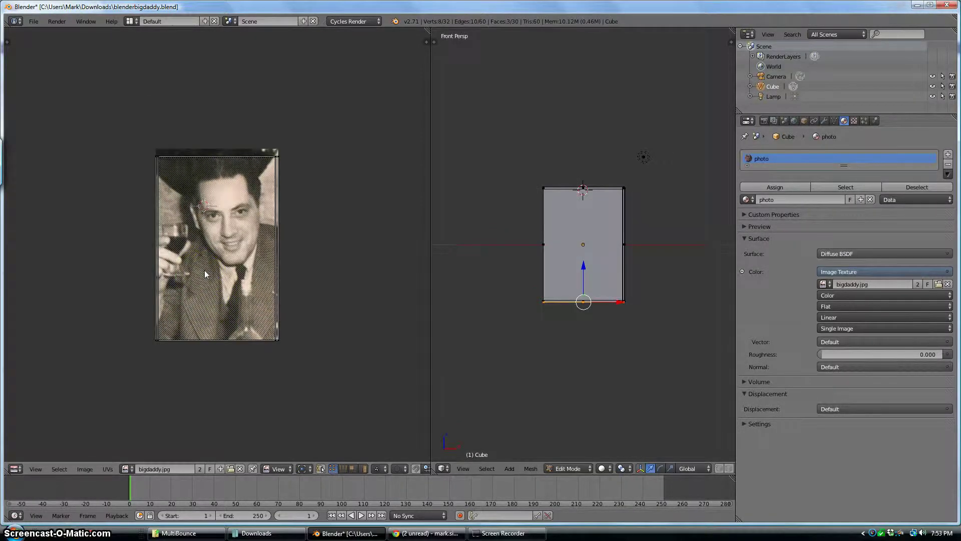
pyautogui.scroll(1, 204, 271)
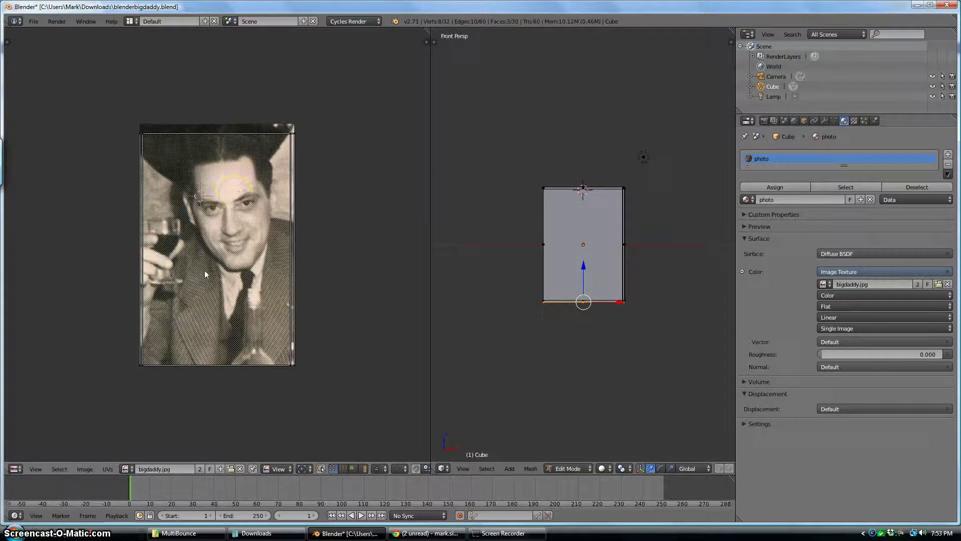
# Rename the bigdaddy.jpg texture image to 'Photo' in the image editor header
pyautogui.click(154, 472)
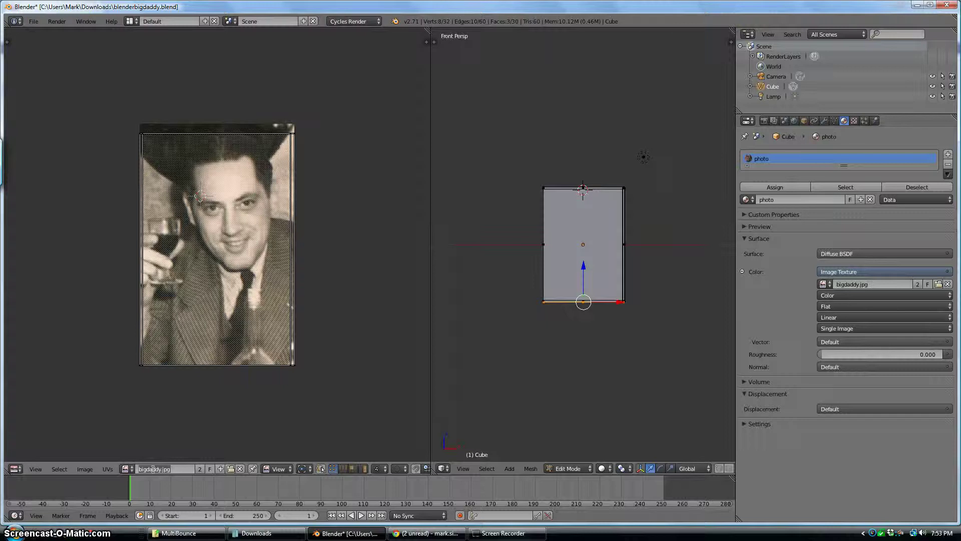
pyautogui.write('Photo')
pyautogui.press('Return')
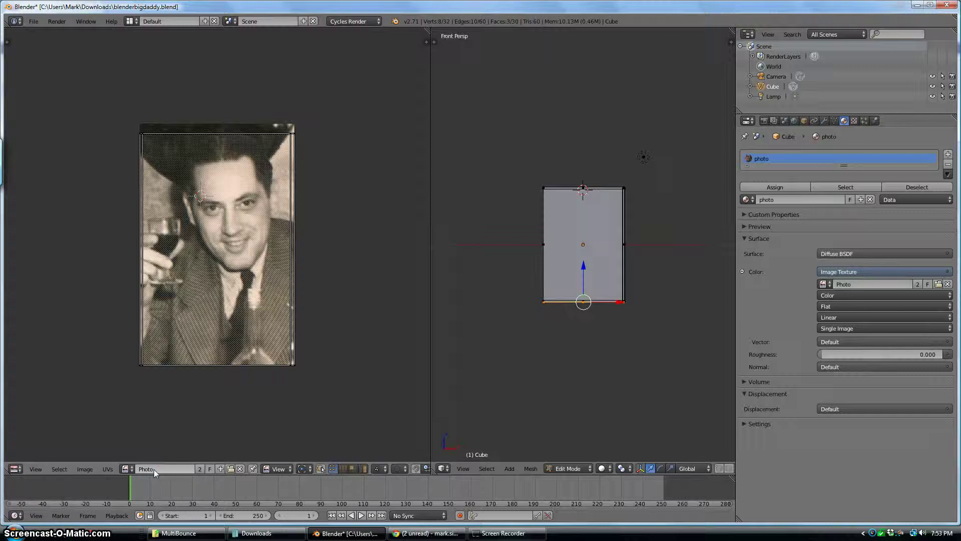
pyautogui.click(168, 457)
pyautogui.click(259, 323)
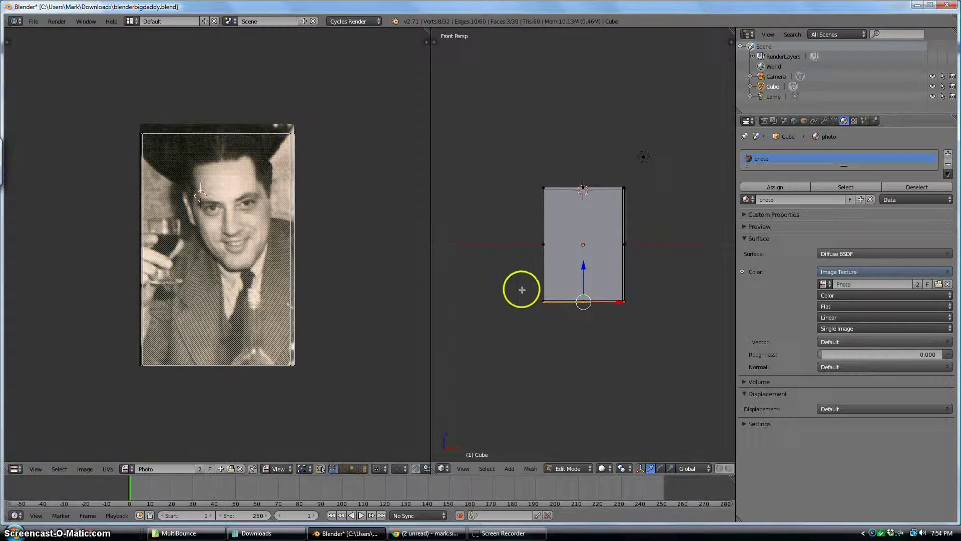
# Switch to the scene camera view and render the photo plane with F12
pyautogui.moveTo(528, 295)
pyautogui.mouseDown(button='middle')
pyautogui.moveTo(522, 251)
pyautogui.moveTo(534, 296)
pyautogui.moveTo(526, 296)
pyautogui.mouseUp(button='middle')
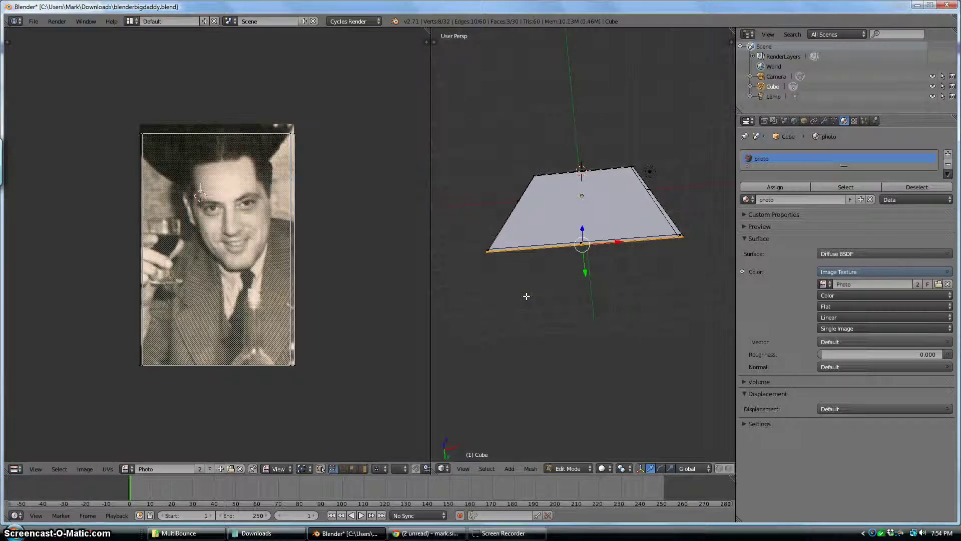
pyautogui.press('ctrl+alt+KP_0')
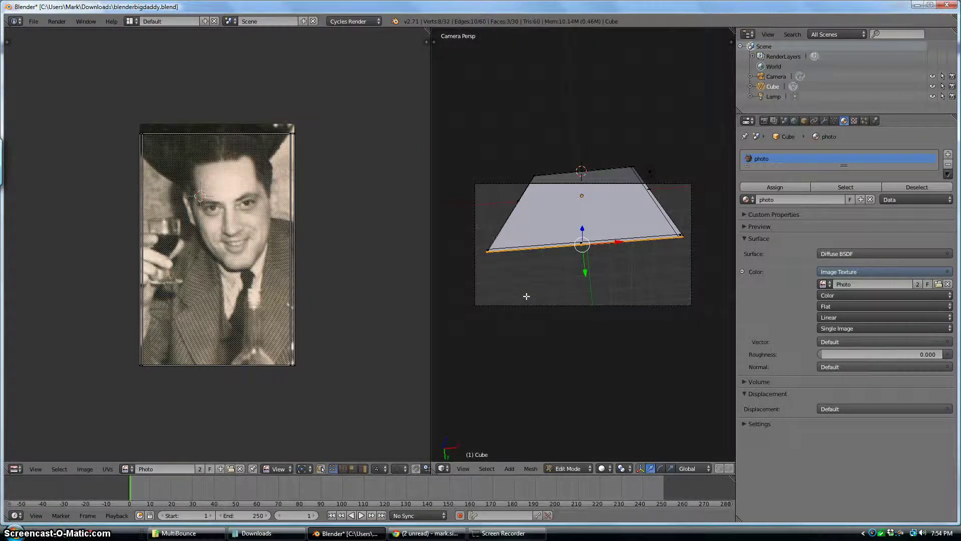
pyautogui.moveTo(515, 281); pyautogui.dragTo(510, 226)
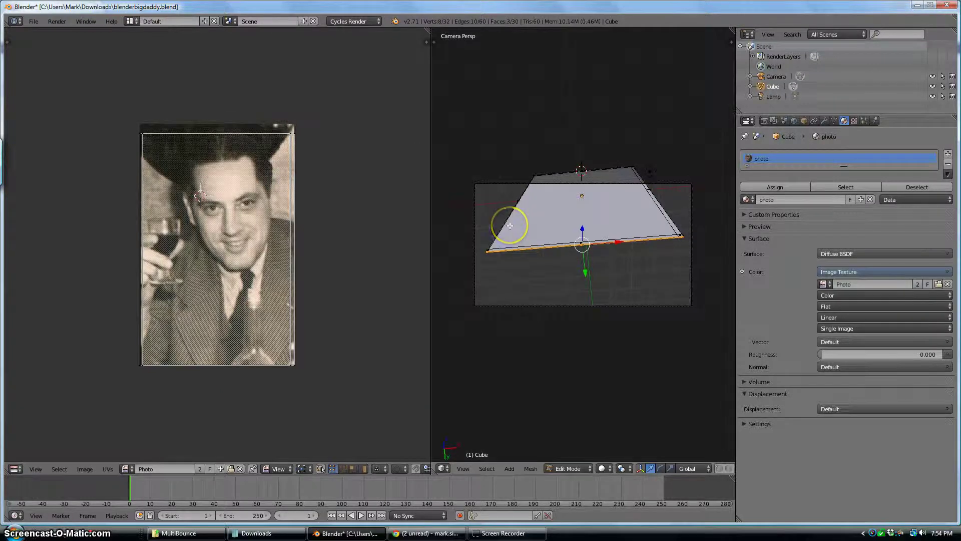
pyautogui.press('F12')
pyautogui.moveTo(510, 225); pyautogui.dragTo(557, 260)
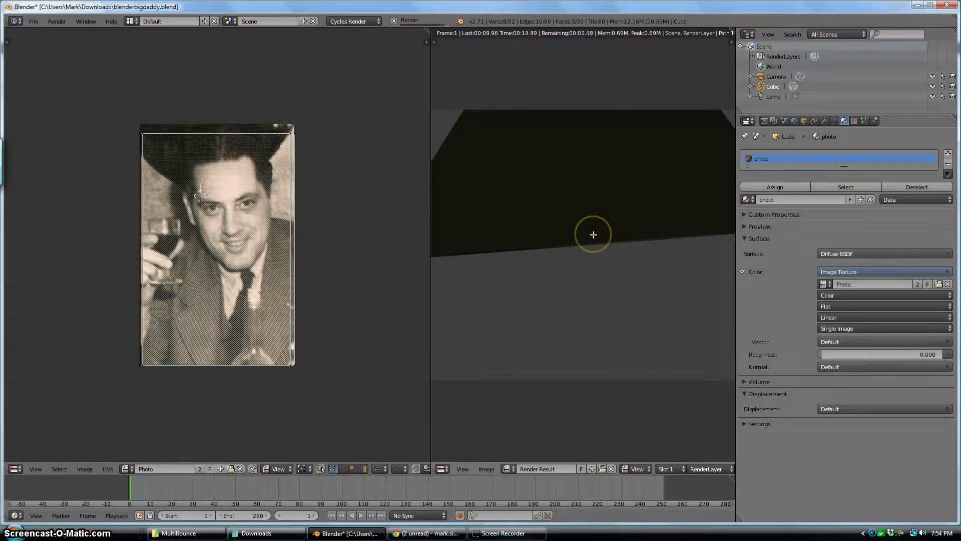
# Close the render and return to the camera view of the plane
pyautogui.press('Escape')
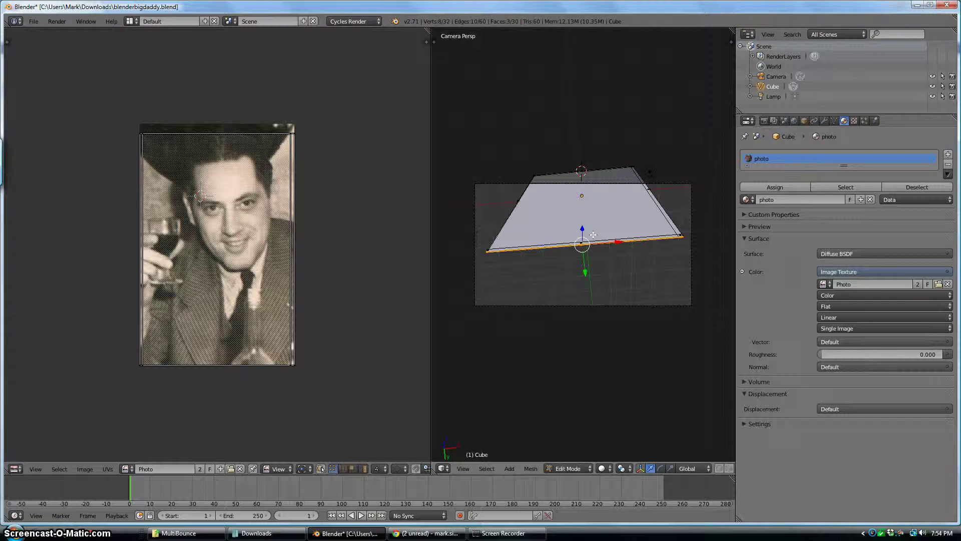
pyautogui.press('KP_1')
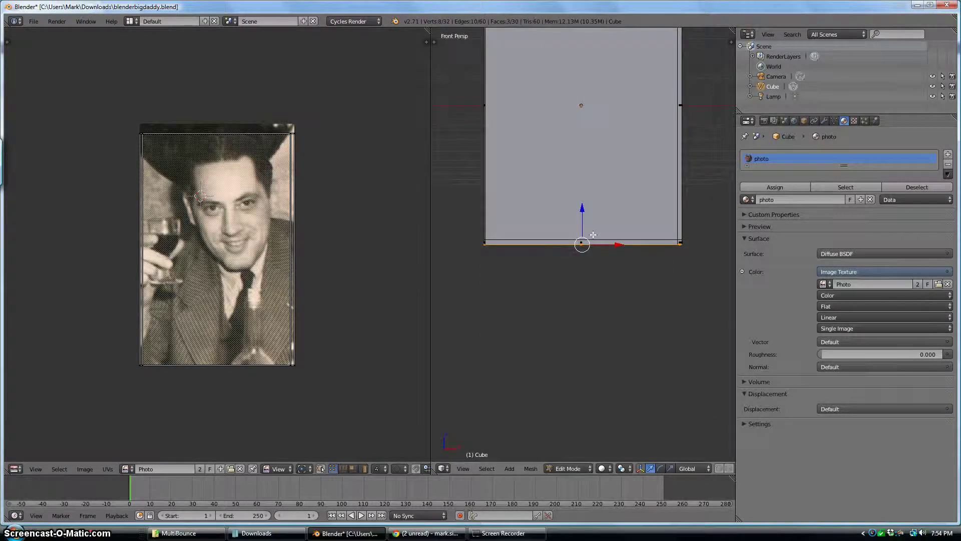
pyautogui.press('KP_0')
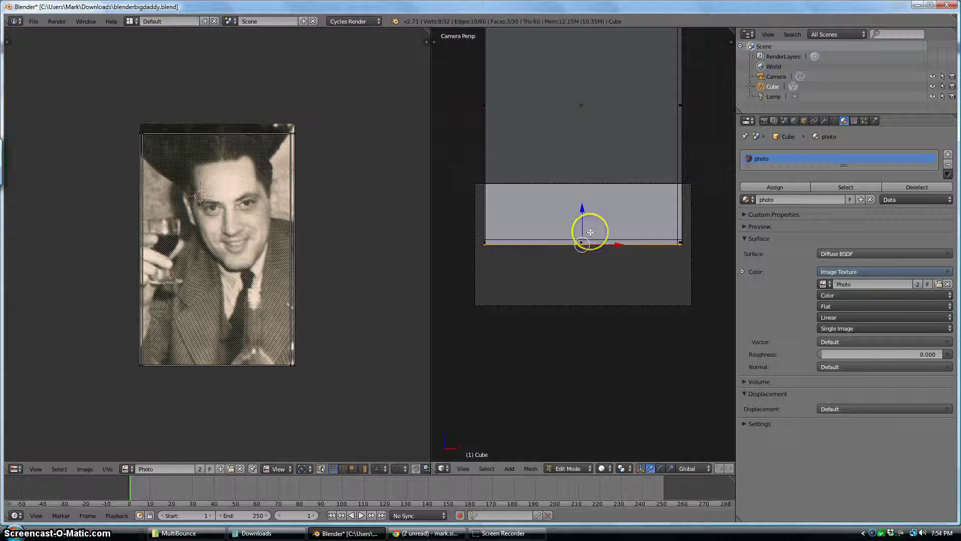
pyautogui.scroll(-4, 591, 232)
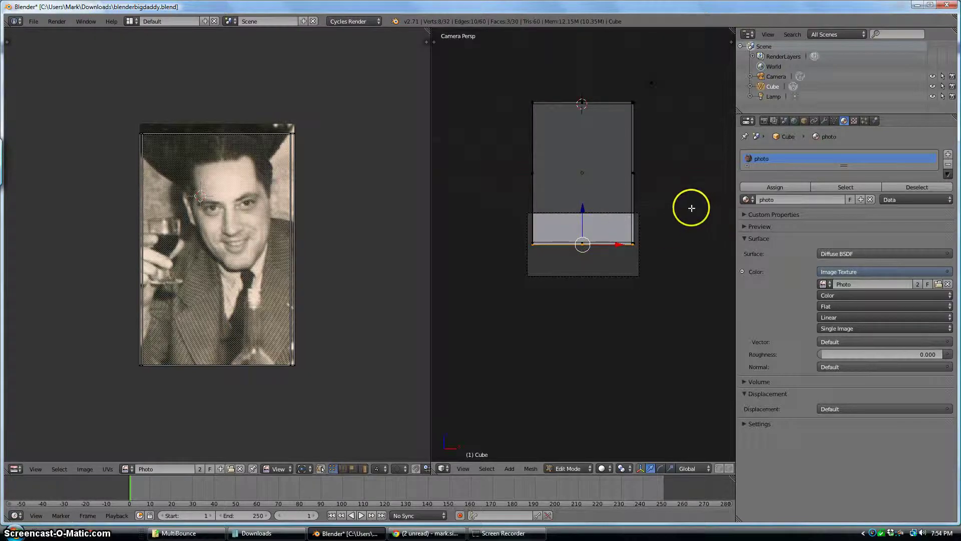
# Enable Lock Camera to View, pull back to frame the whole plane, then disable it
pyautogui.press('n')
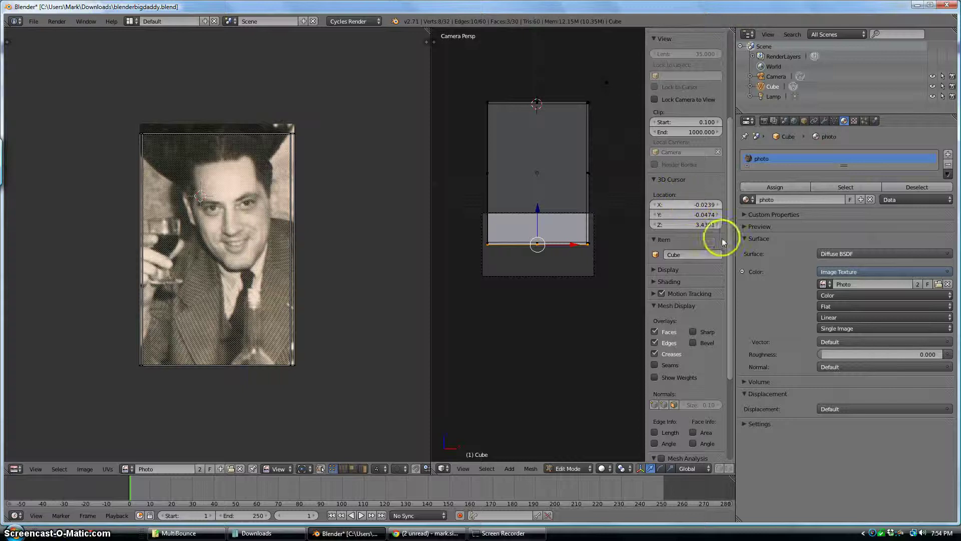
pyautogui.moveTo(730, 251); pyautogui.dragTo(730, 220)
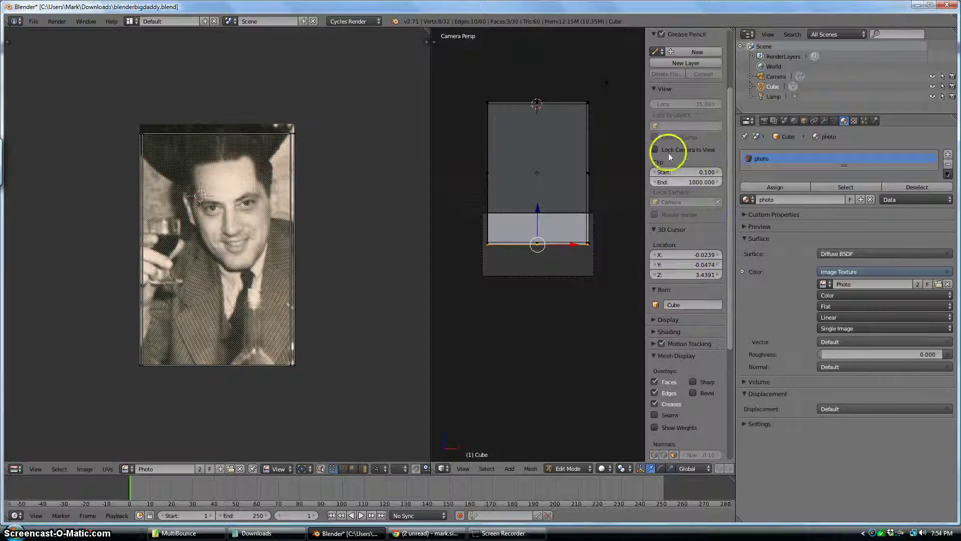
pyautogui.click(654, 150)
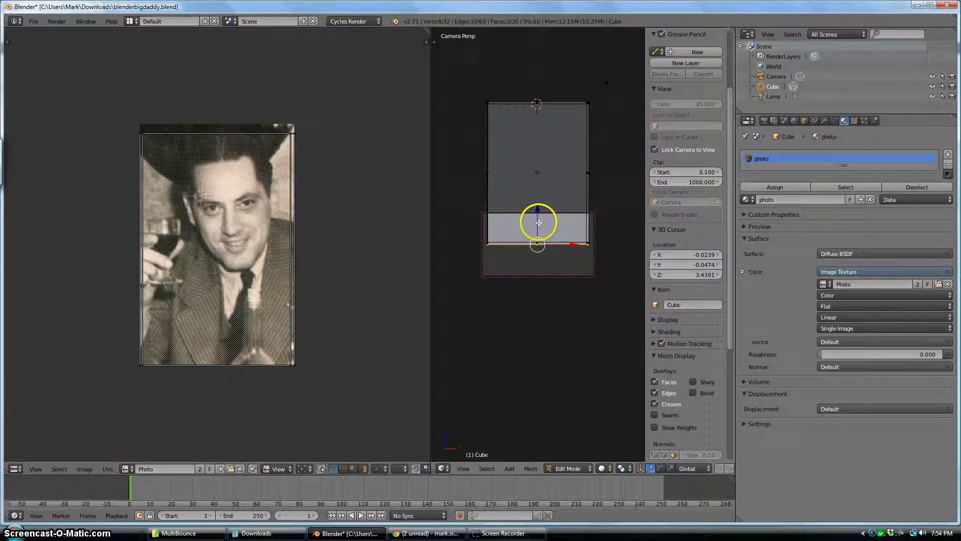
pyautogui.scroll(-2, 538, 221)
pyautogui.scroll(-4, 540, 222)
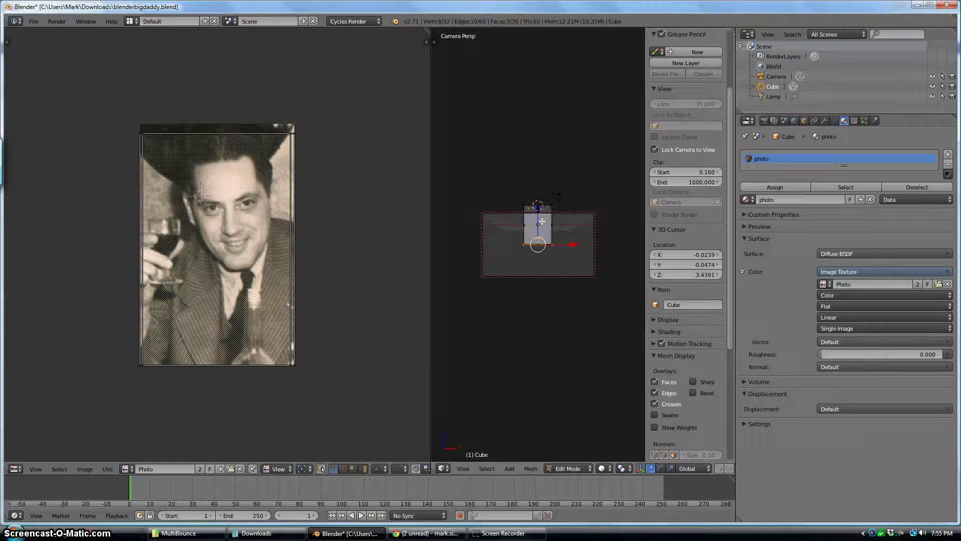
pyautogui.keyDown('shift'); pyautogui.moveTo(542, 220); pyautogui.dragTo(543, 239, button='middle'); pyautogui.keyUp('shift')
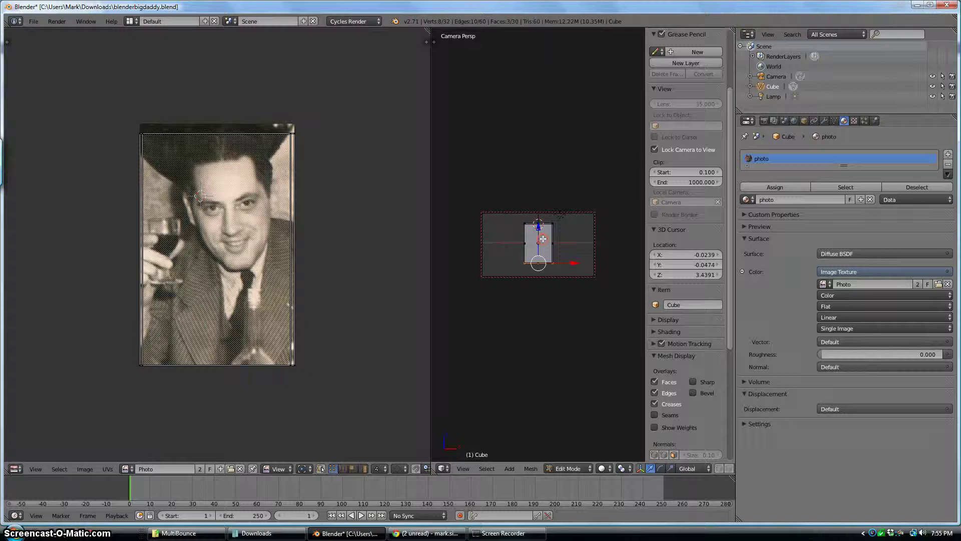
pyautogui.click(651, 149)
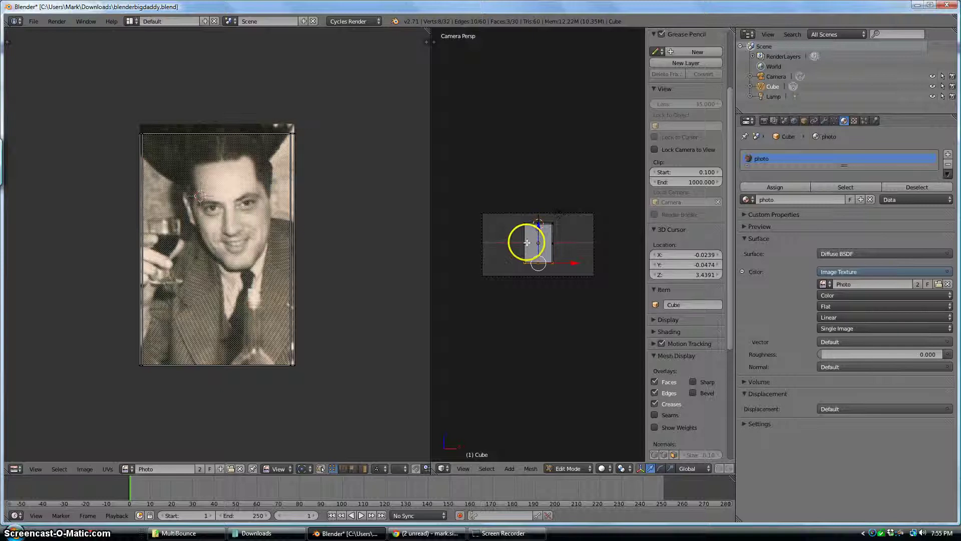
# Select the entire photo mesh and apply UV Mapping > Reset
pyautogui.press('a')
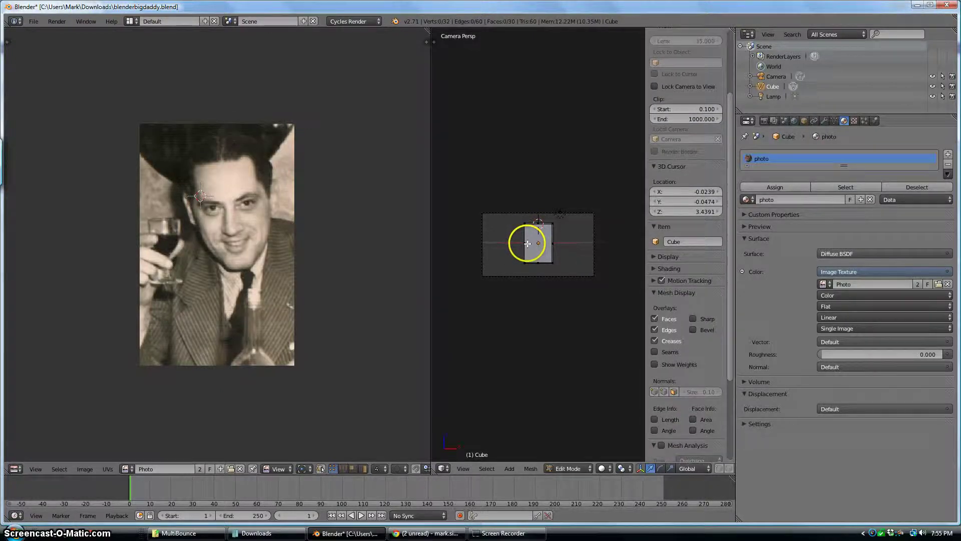
pyautogui.press('a')
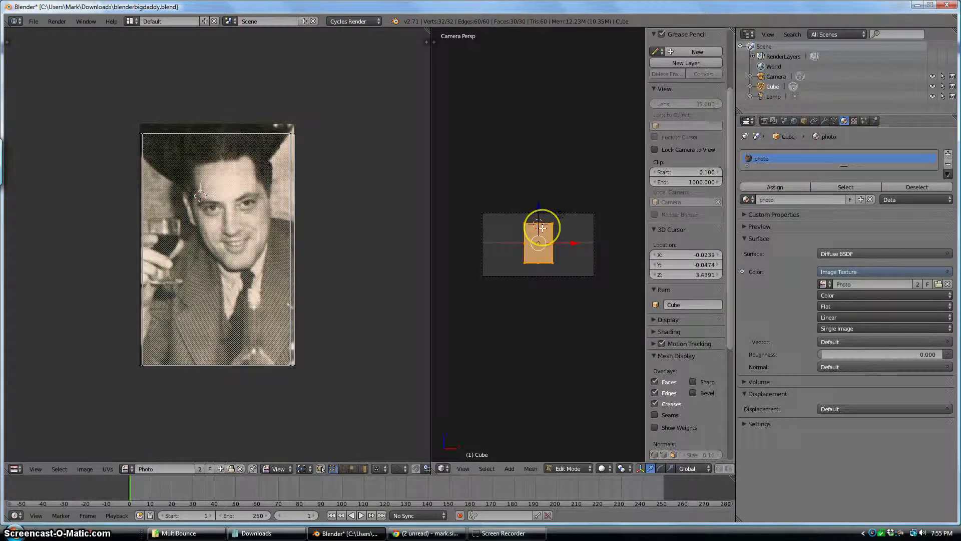
pyautogui.press('u')
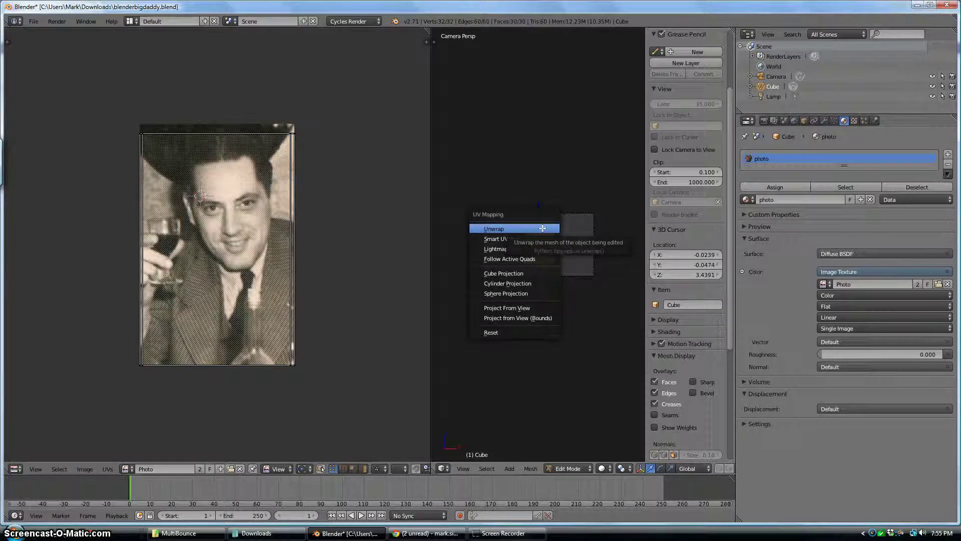
pyautogui.click(509, 332)
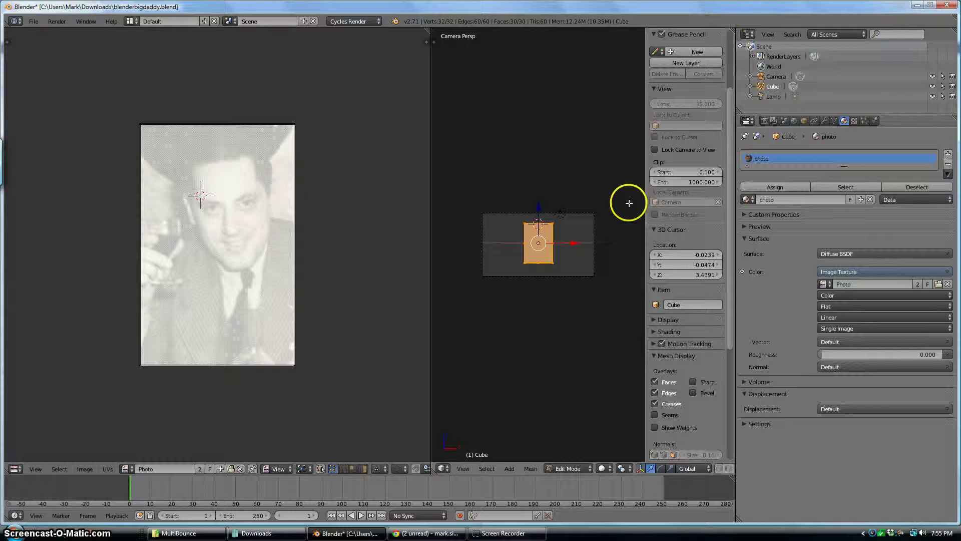
# Hide the properties shelf, widen the 3D view, and zoom into a front view of the plane
pyautogui.press('n')
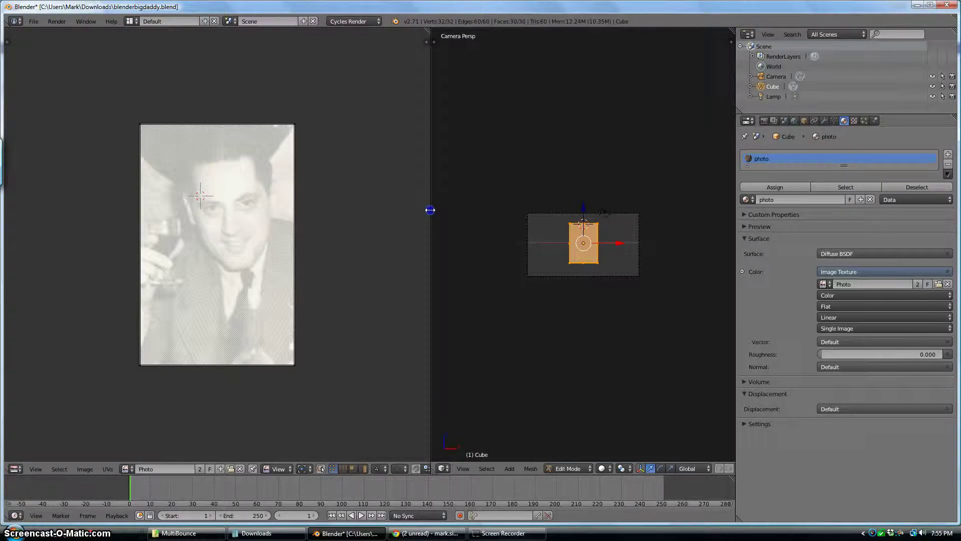
pyautogui.moveTo(431, 210); pyautogui.dragTo(270, 221)
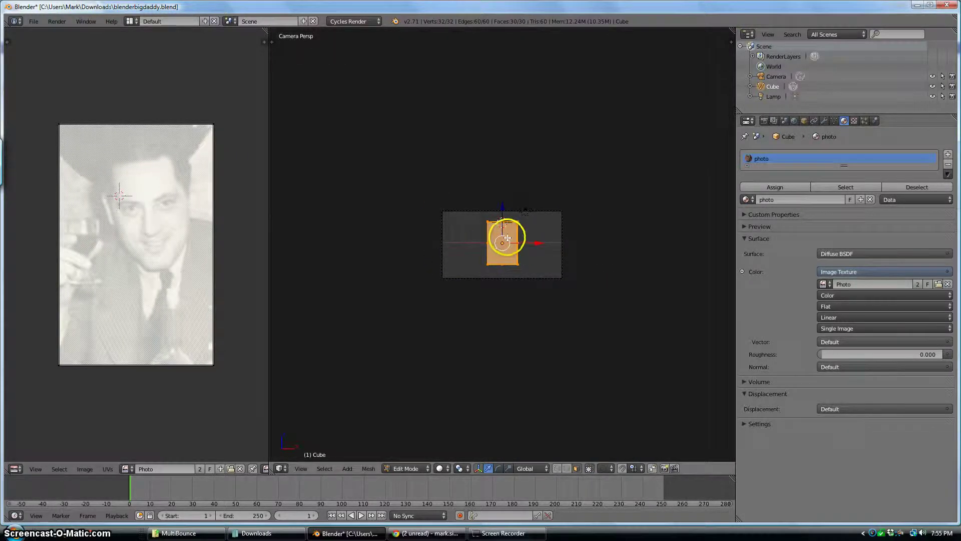
pyautogui.scroll(5, 508, 238)
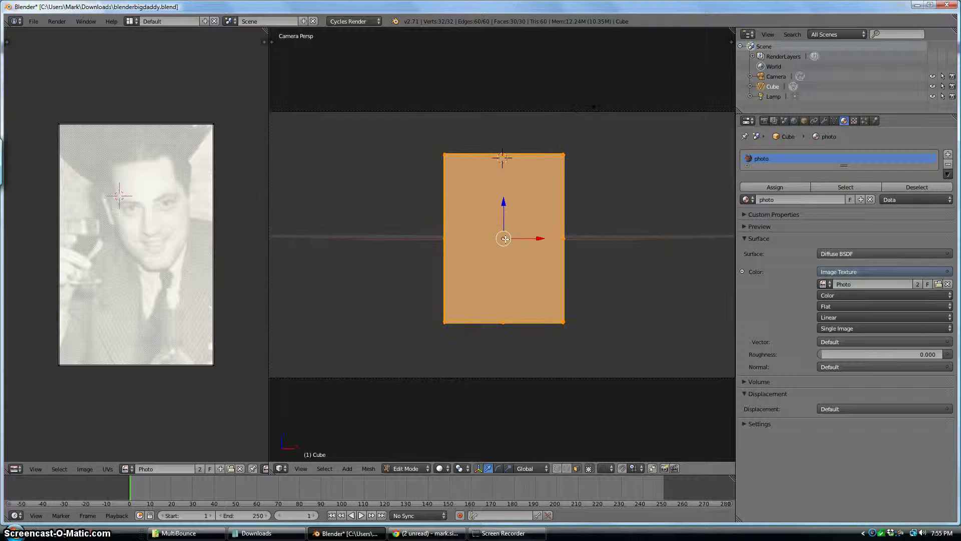
pyautogui.scroll(1, 501, 229)
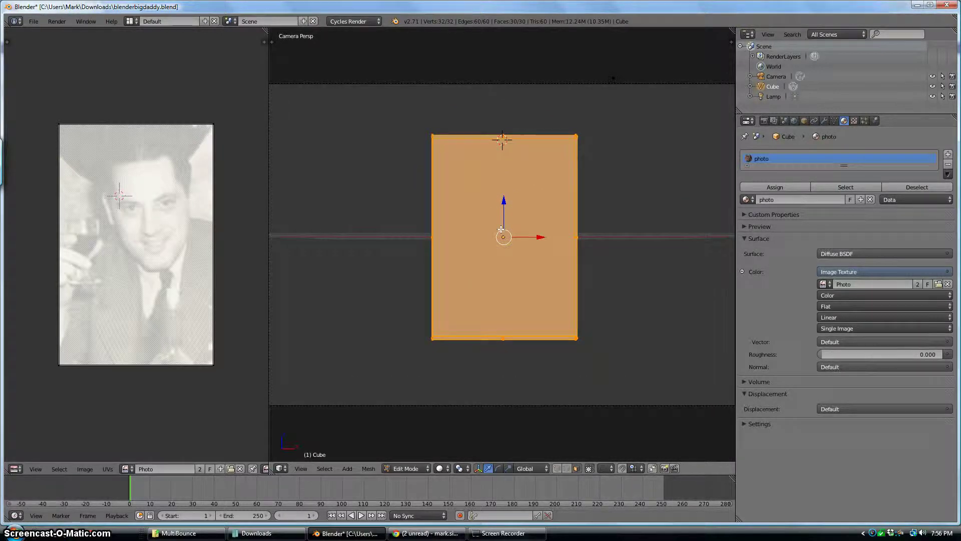
pyautogui.press('KP_1')
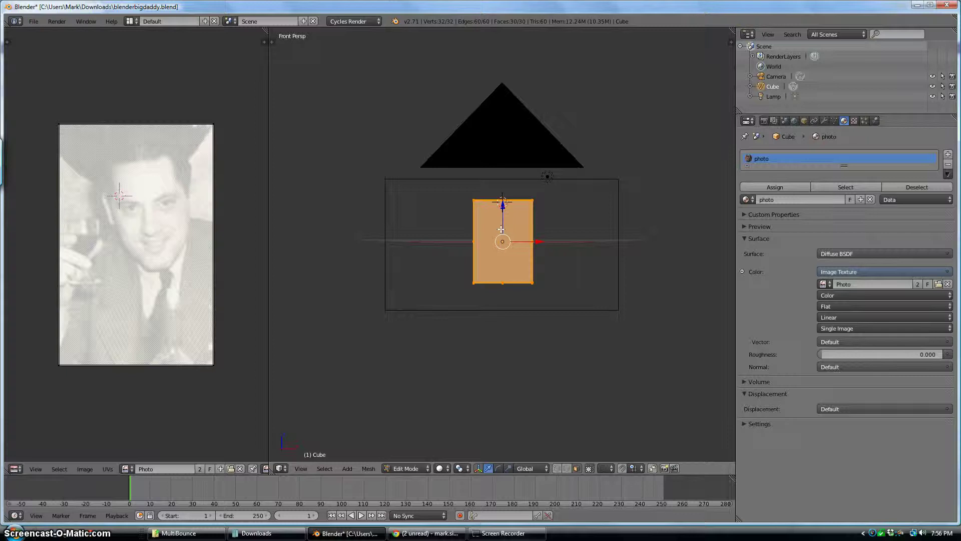
pyautogui.rightClick(471, 215)
pyautogui.scroll(6, 463, 219)
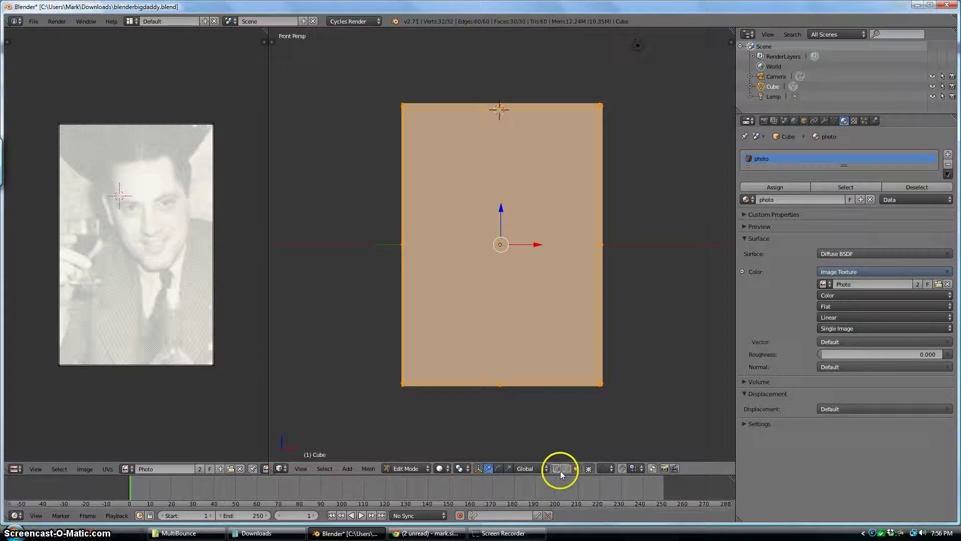
# Select the plane's bottom-left corner vertex and zoom in on it with View Selected
pyautogui.press('a')
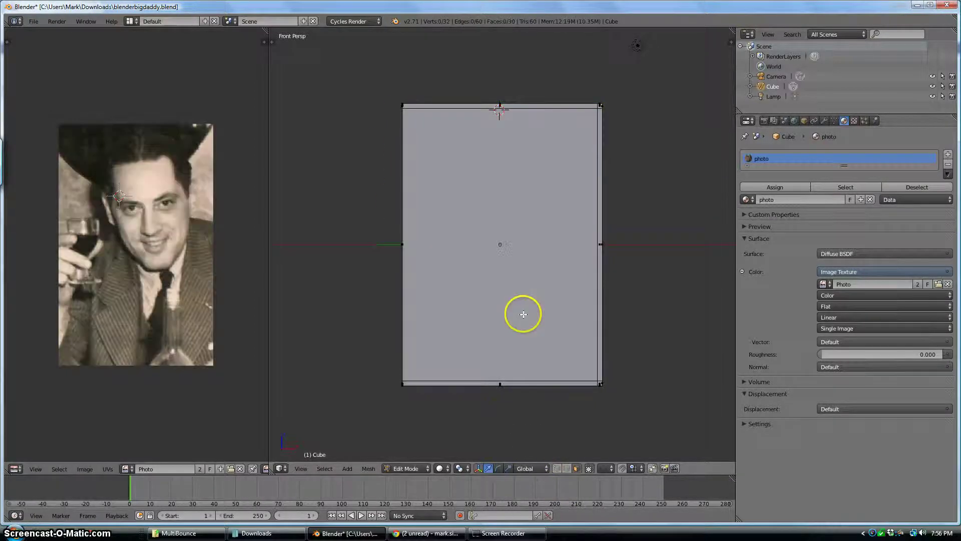
pyautogui.rightClick(404, 376)
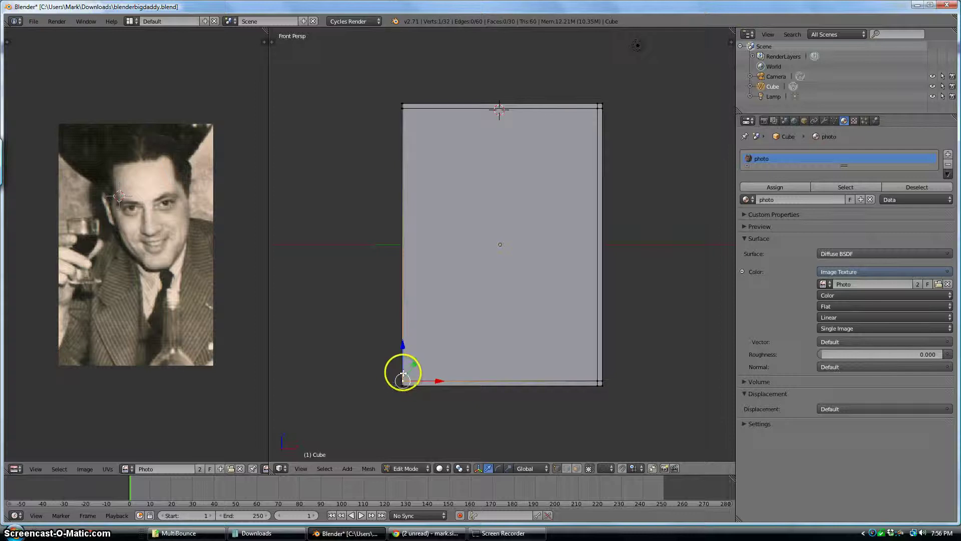
pyautogui.press('a')
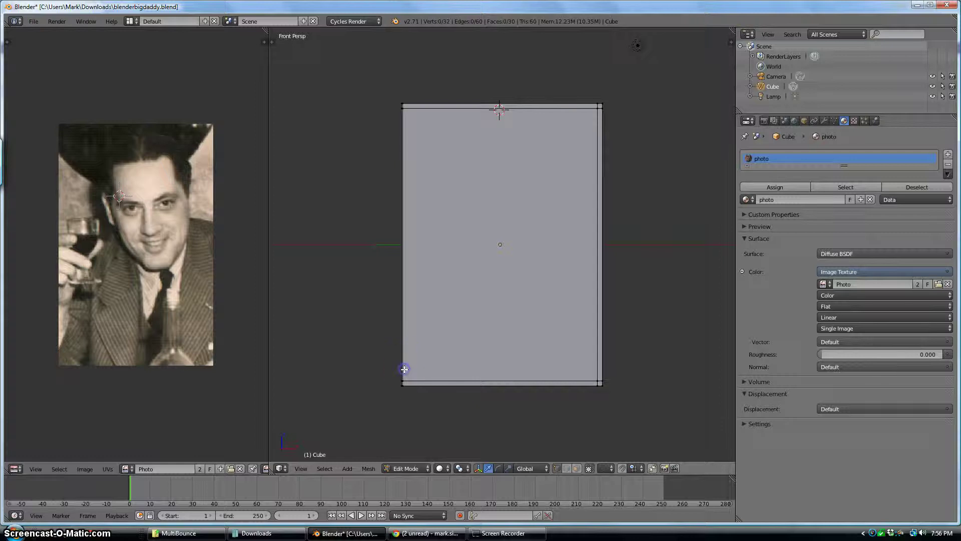
pyautogui.rightClick(404, 373)
pyautogui.press('a')
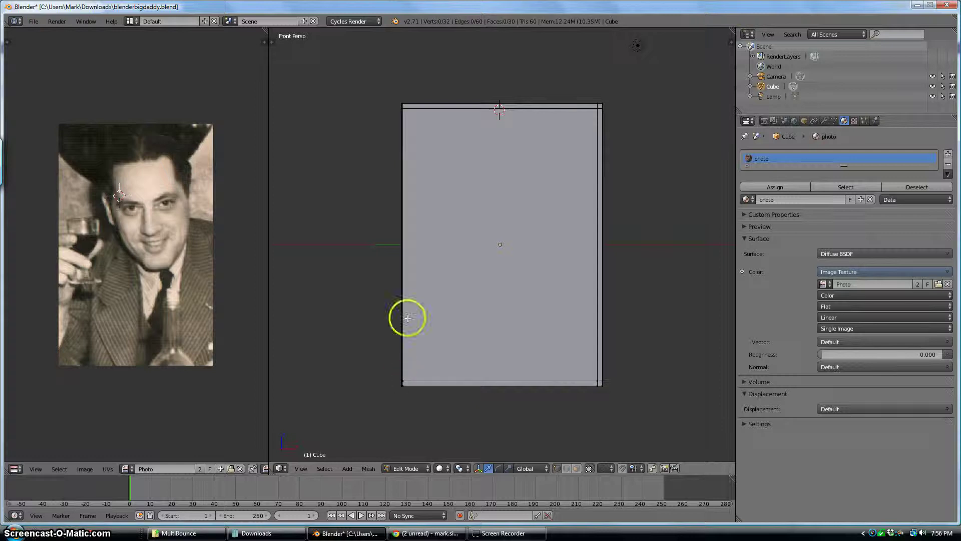
pyautogui.press('a')
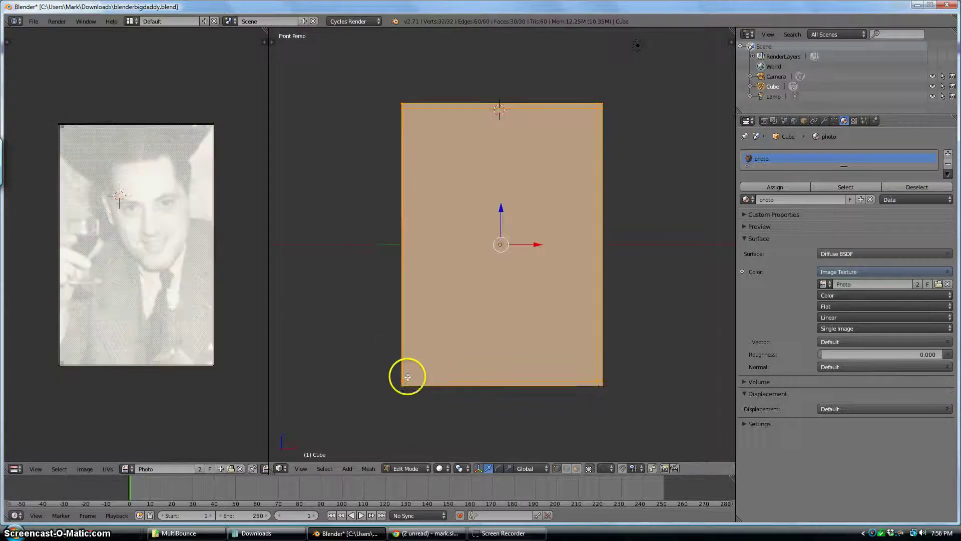
pyautogui.press('a')
pyautogui.rightClick(403, 373)
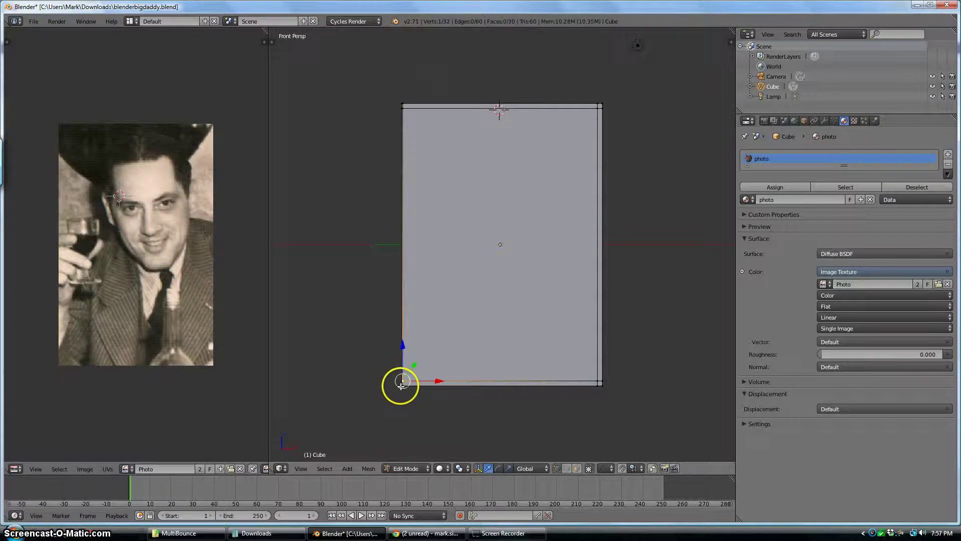
pyautogui.press('KP_Decimal')
pyautogui.press('a')
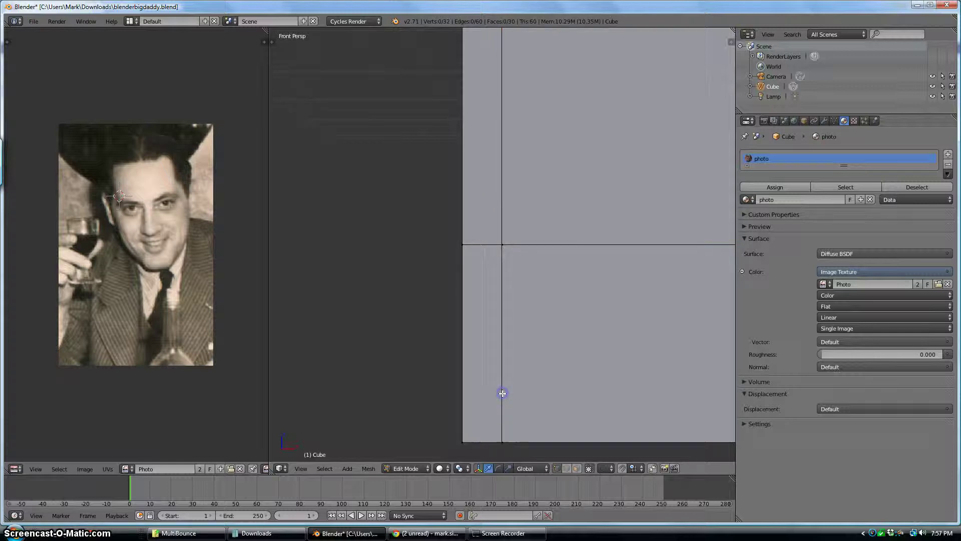
# Select the left border edge loop and frame the plane around it with Numpad period
pyautogui.rightClick(503, 394)
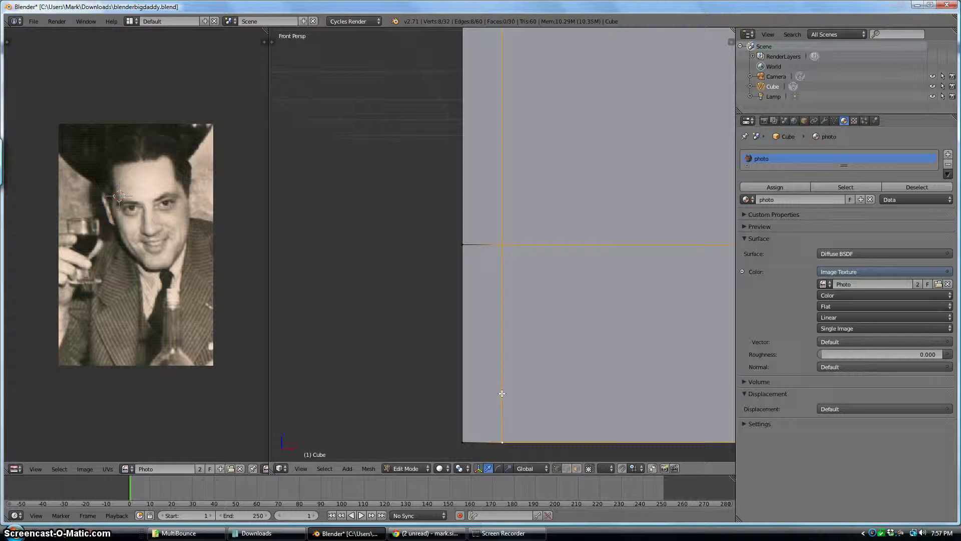
pyautogui.press('a')
pyautogui.click(503, 388)
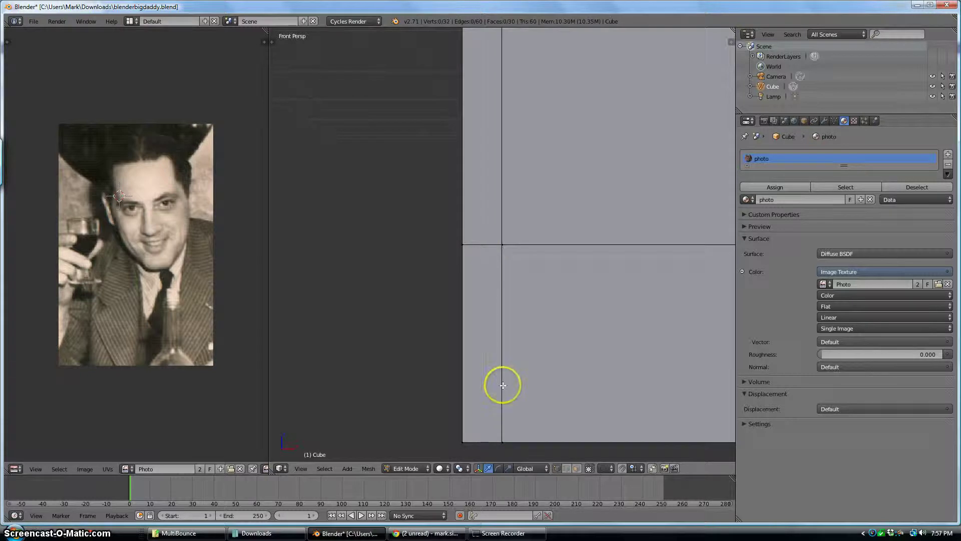
pyautogui.click(507, 382)
pyautogui.press('a')
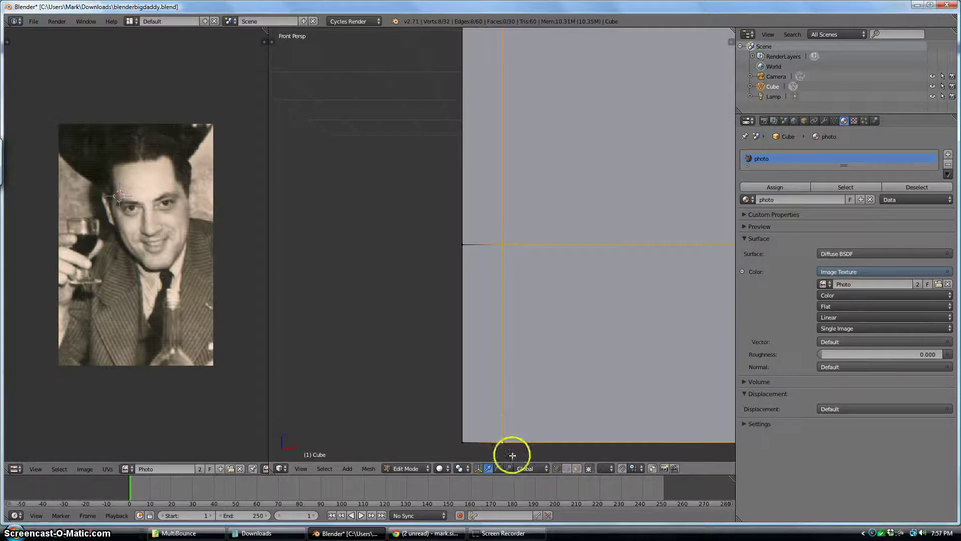
pyautogui.scroll(-7, 504, 419)
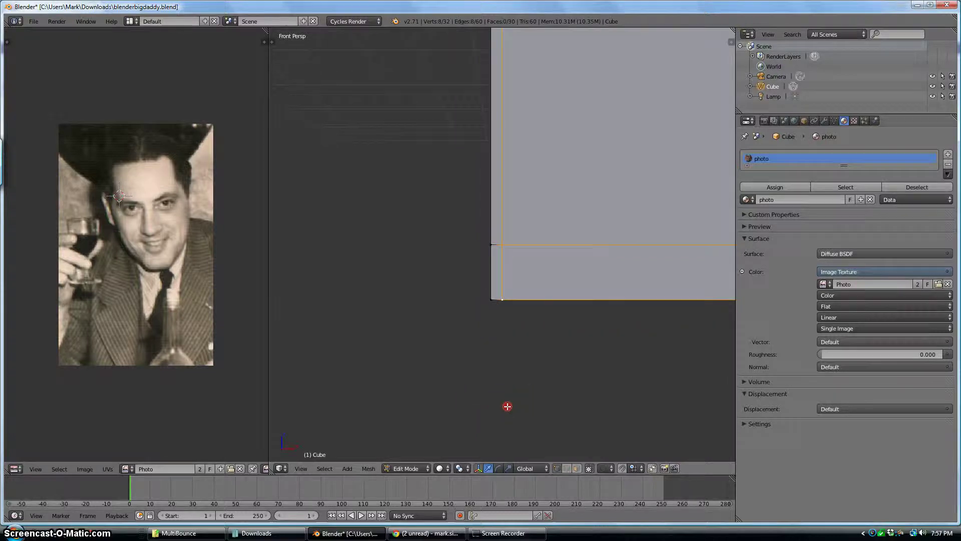
pyautogui.keyDown('shift'); pyautogui.moveTo(507, 406); pyautogui.dragTo(477, 445, button='middle'); pyautogui.keyUp('shift')
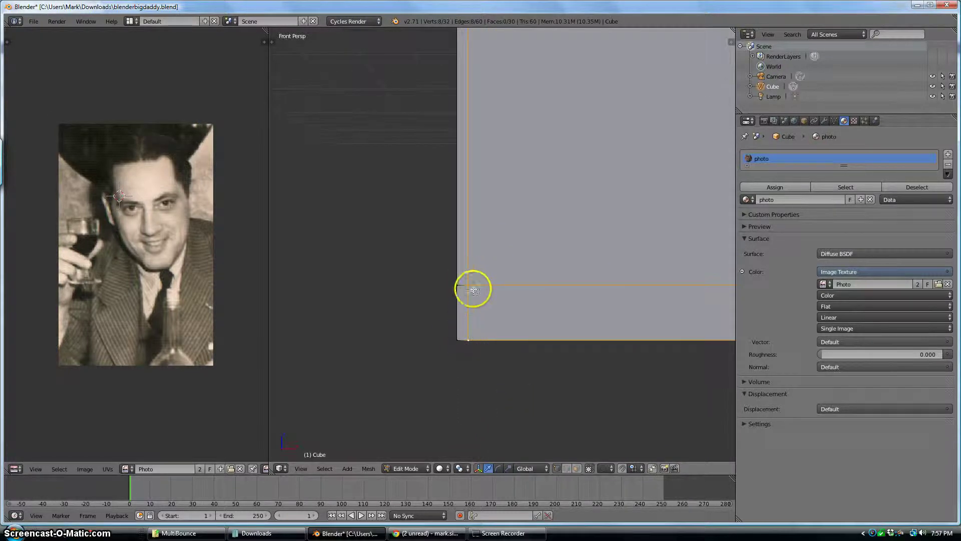
pyautogui.scroll(-6, 470, 300)
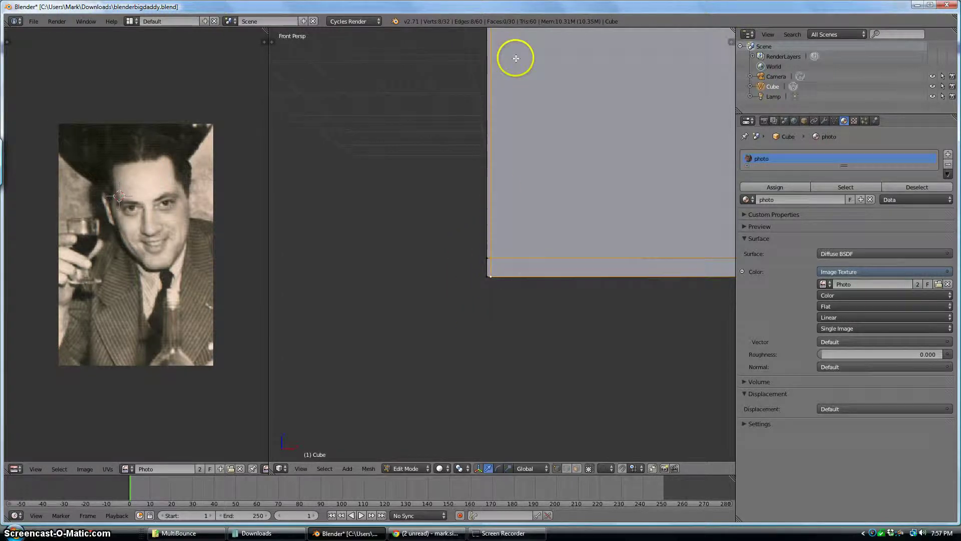
pyautogui.press('KP_Decimal')
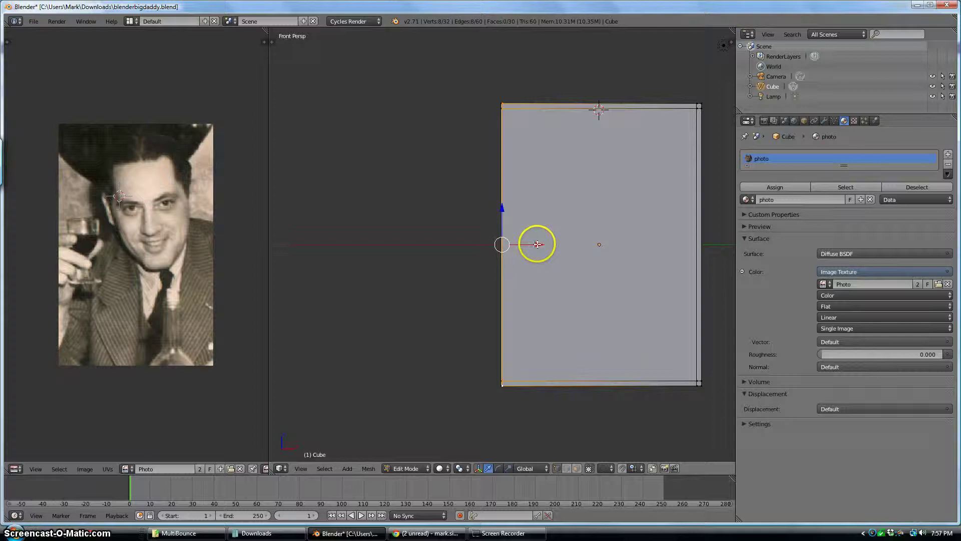
# Slide the left border edges slightly right along X to narrow the plane
pyautogui.moveTo(539, 243); pyautogui.dragTo(557, 244)
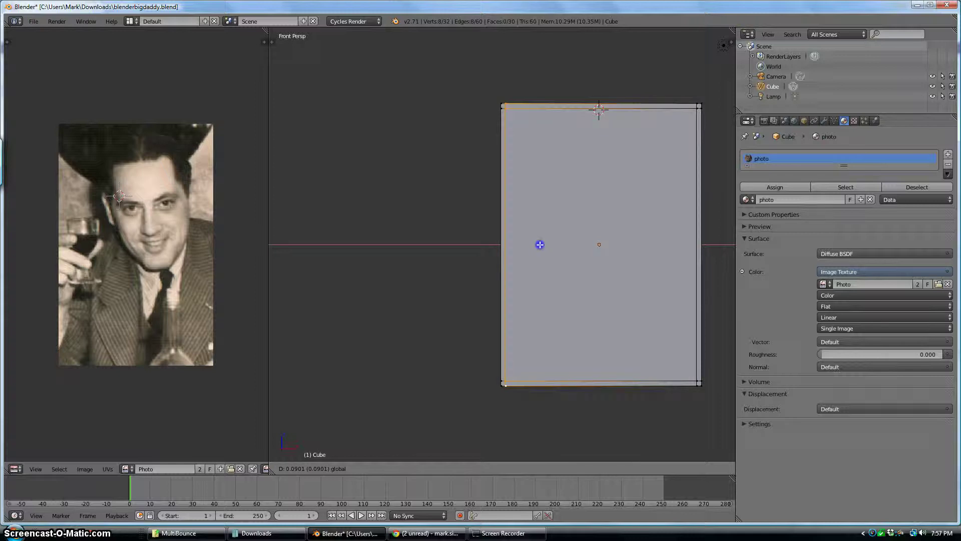
pyautogui.moveTo(540, 244); pyautogui.dragTo(541, 244)
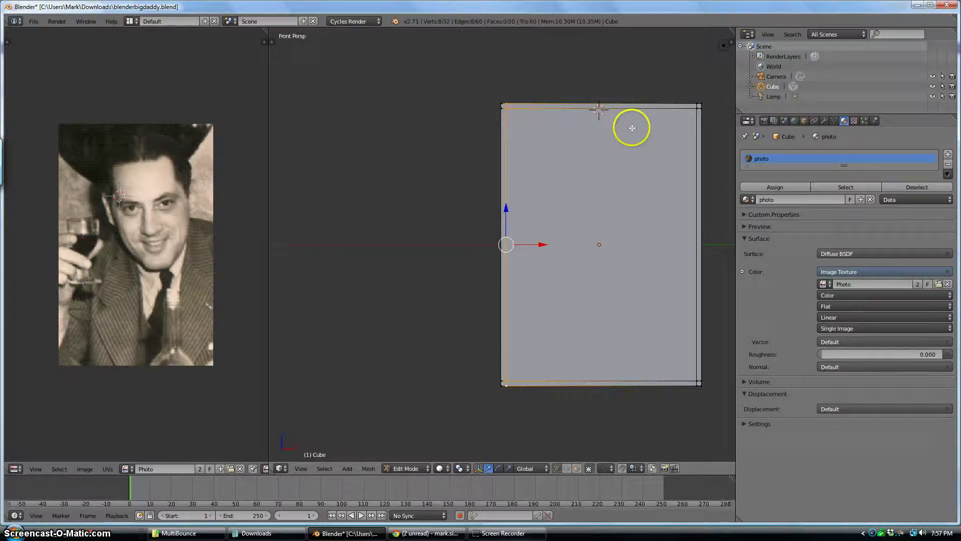
# Select only the plane's inner face and Unwrap it onto the photo image's UV layout
pyautogui.click(577, 469)
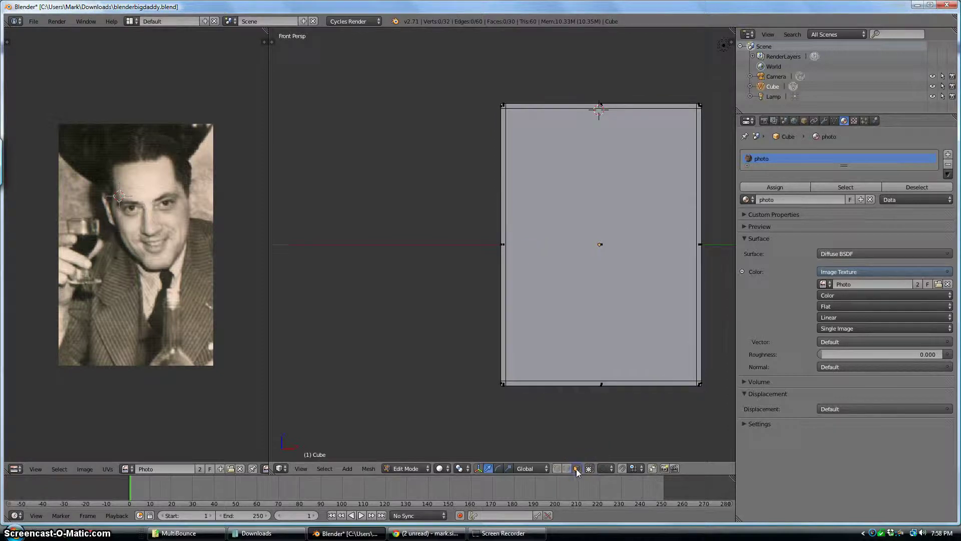
pyautogui.rightClick(601, 244)
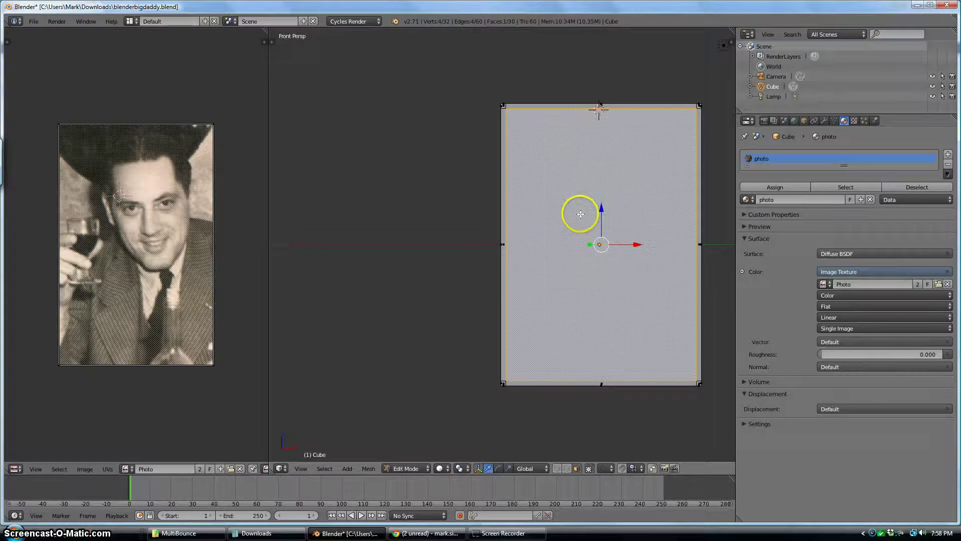
pyautogui.press('u')
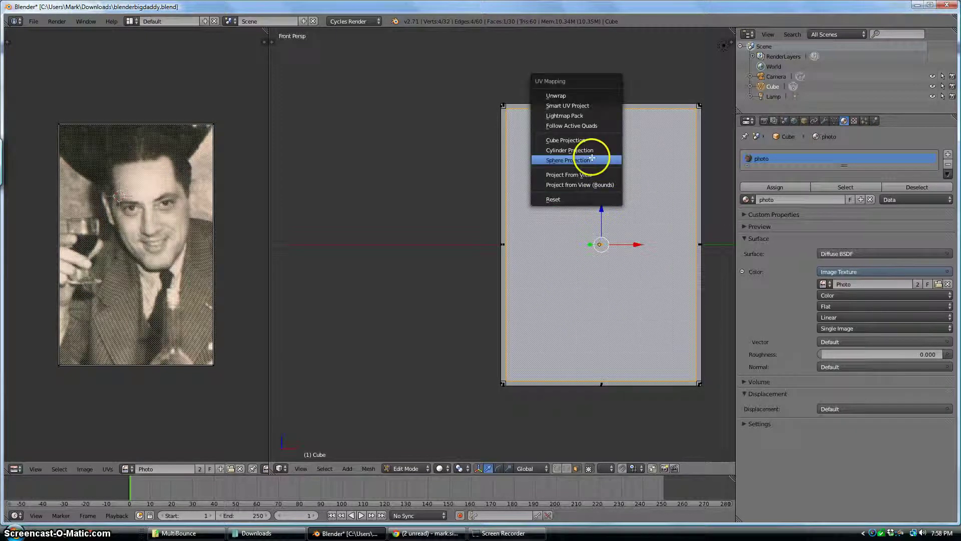
pyautogui.click(574, 95)
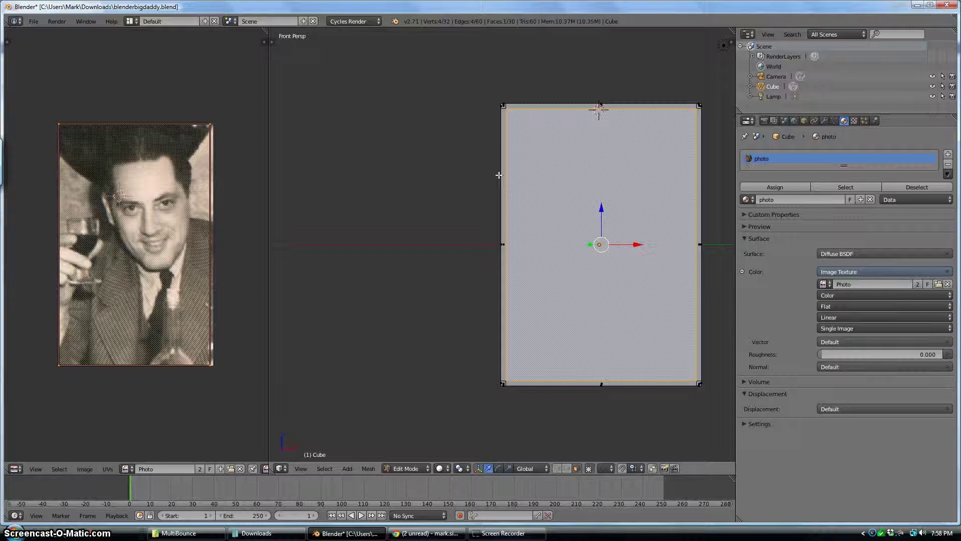
# Render the camera view with F12 to preview the photo mapped on the plane
pyautogui.press('F12')
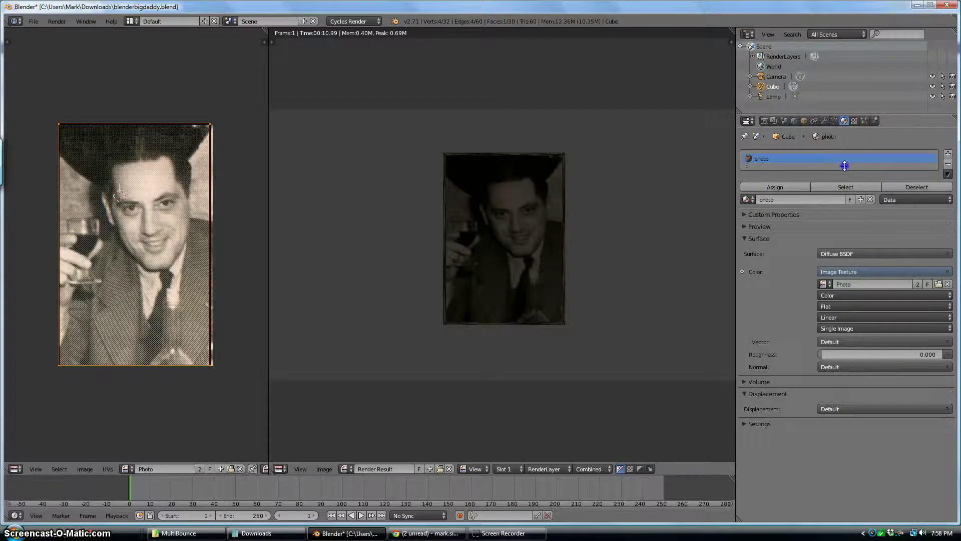
# Add a second material slot with a new material, assign it, and name it 'White Border'
pyautogui.moveTo(844, 167); pyautogui.dragTo(845, 188)
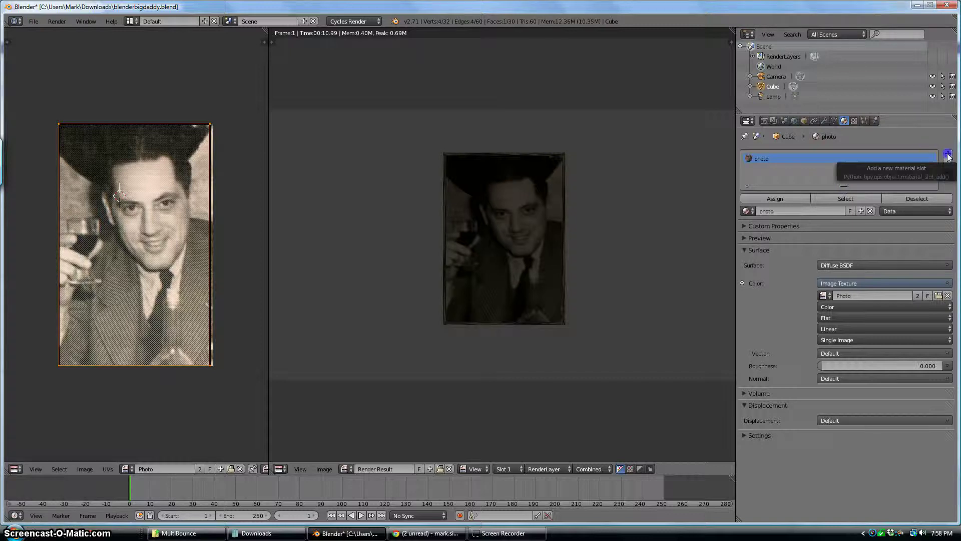
pyautogui.click(948, 155)
pyautogui.click(818, 210)
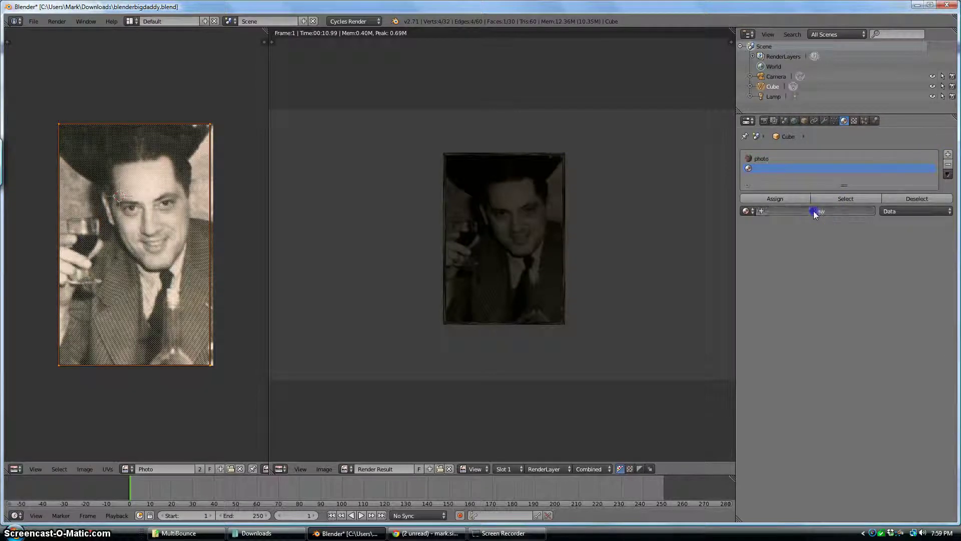
pyautogui.click(801, 199)
pyautogui.click(771, 211)
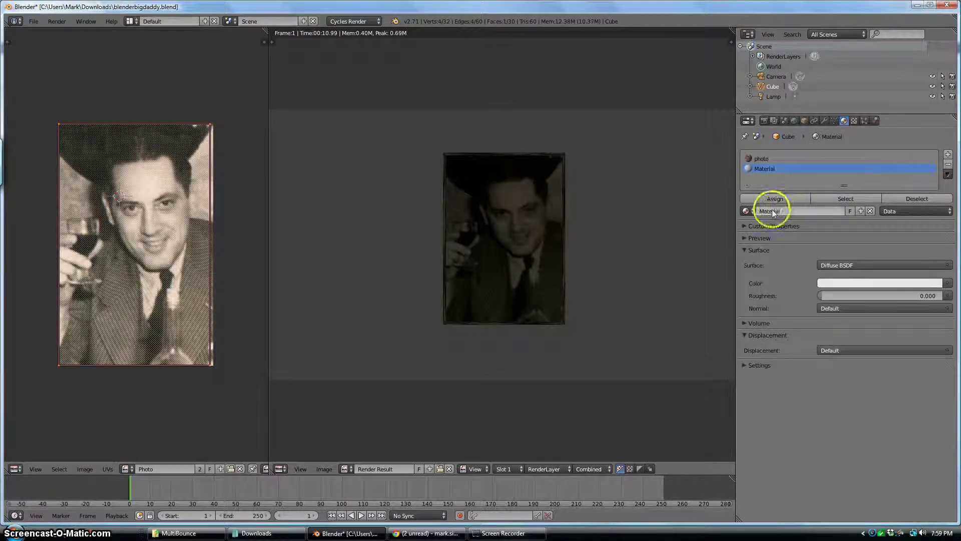
pyautogui.moveTo(772, 210)
pyautogui.mouseDown()
pyautogui.moveTo(759, 215)
pyautogui.moveTo(782, 211)
pyautogui.mouseUp()
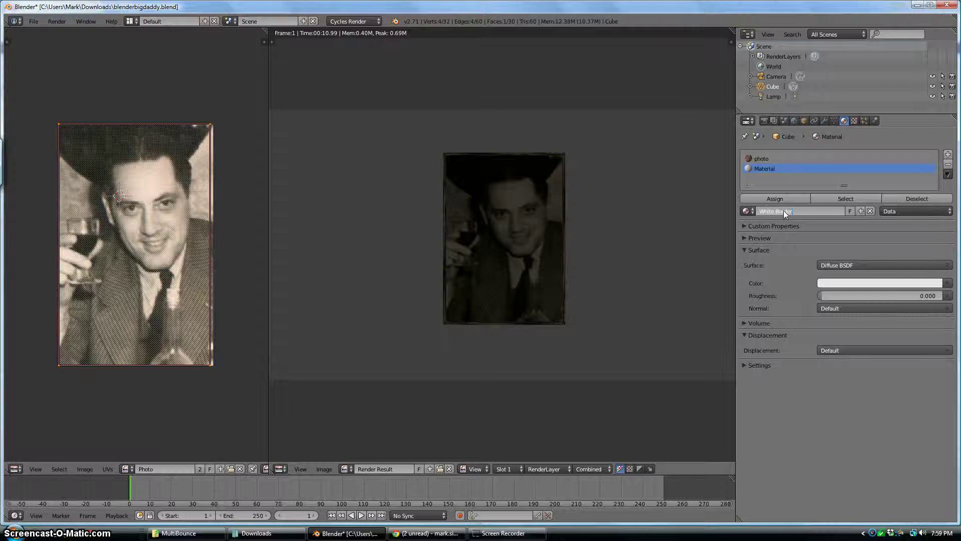
pyautogui.press('Return')
pyautogui.moveTo(785, 213); pyautogui.dragTo(618, 247)
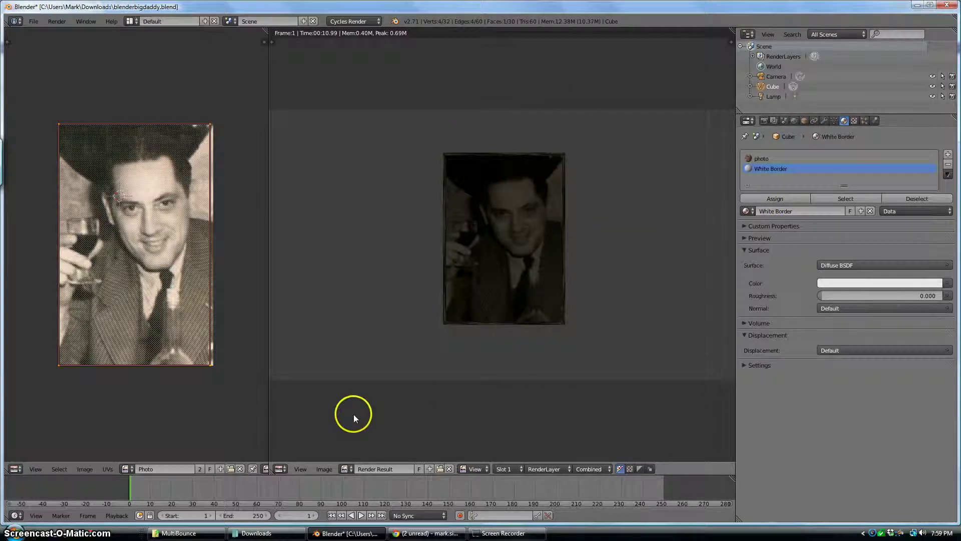
# Back in 3D View, reassign the photo material to the centre face, then invert selection to the border faces
pyautogui.click(281, 467)
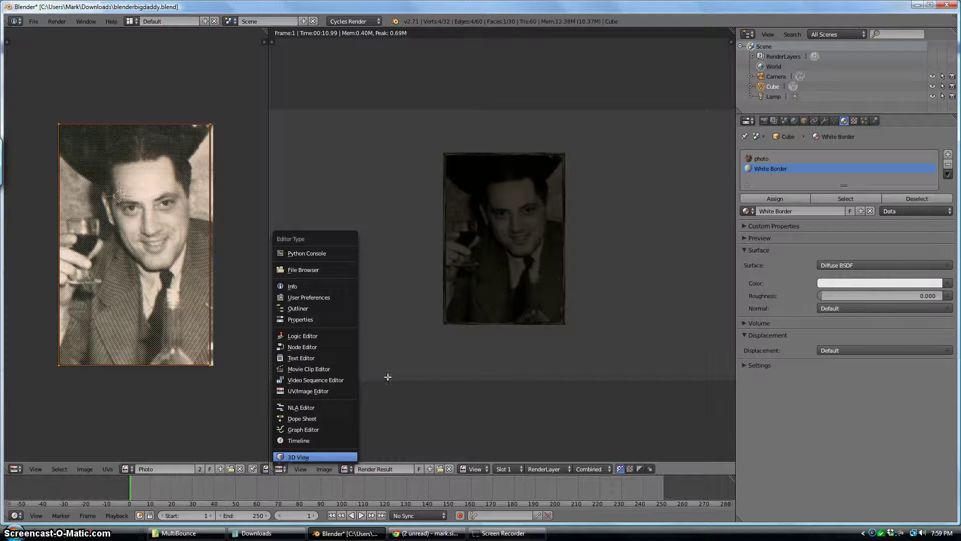
pyautogui.click(299, 456)
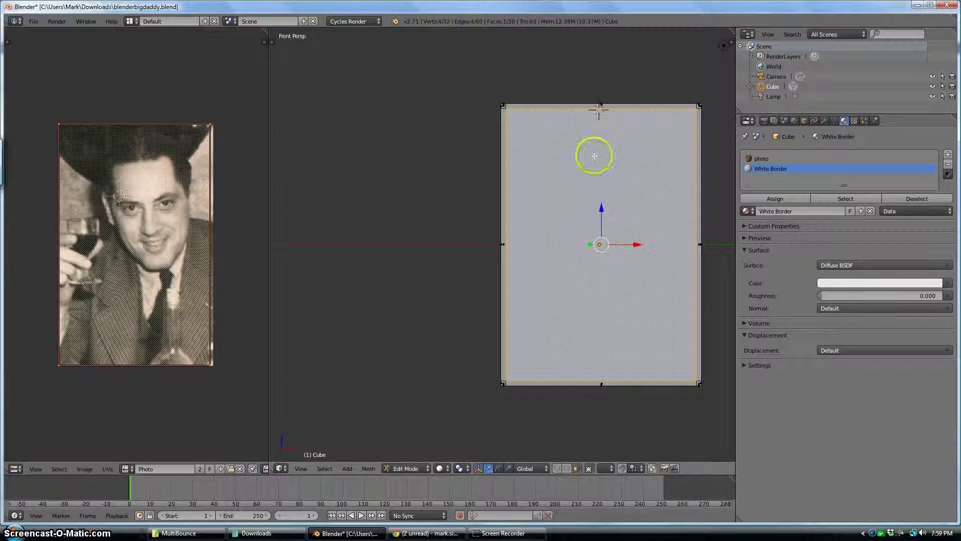
pyautogui.click(757, 158)
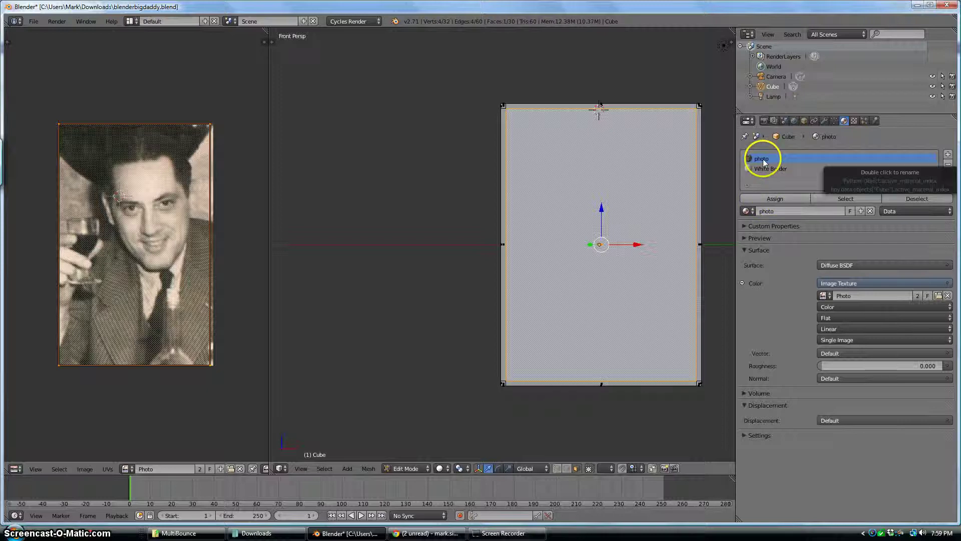
pyautogui.click(759, 196)
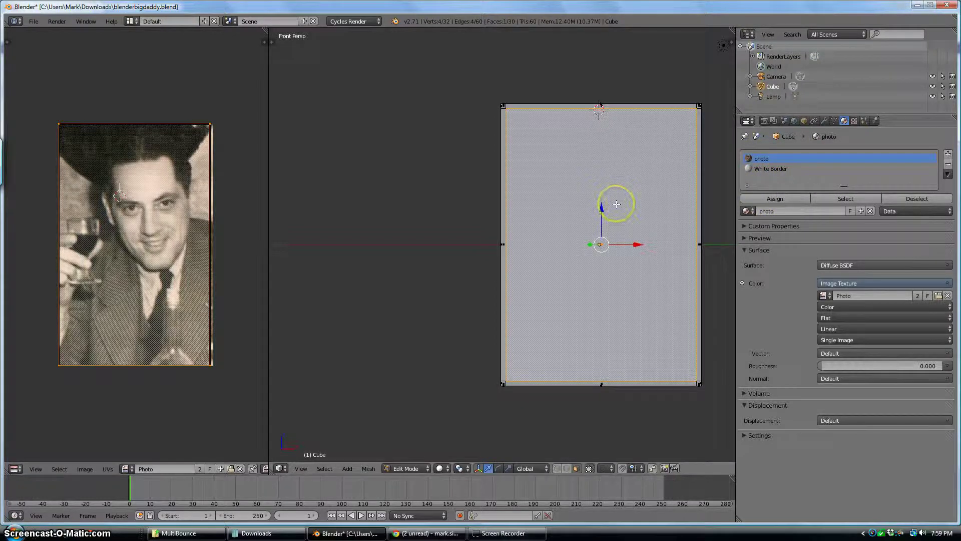
pyautogui.hotkey('ctrl', 'i')
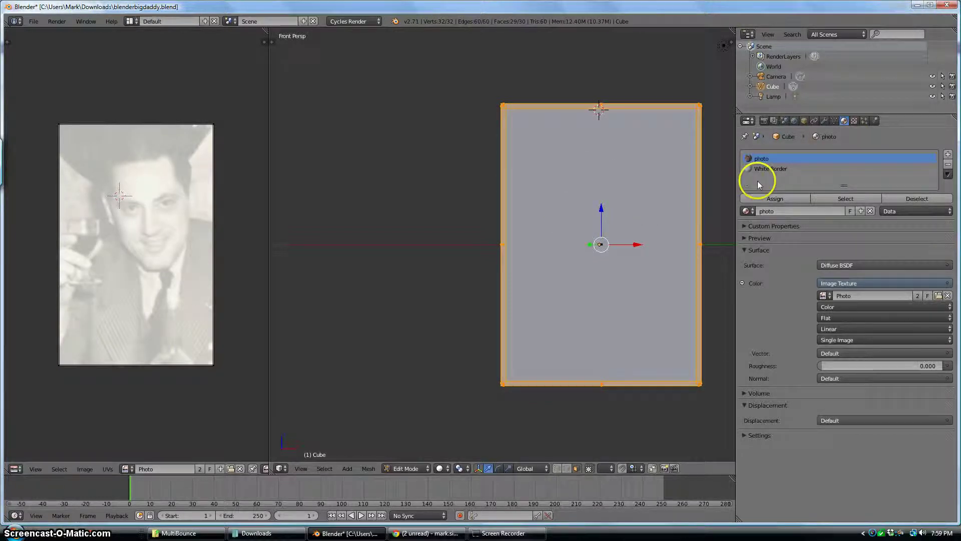
pyautogui.click(763, 168)
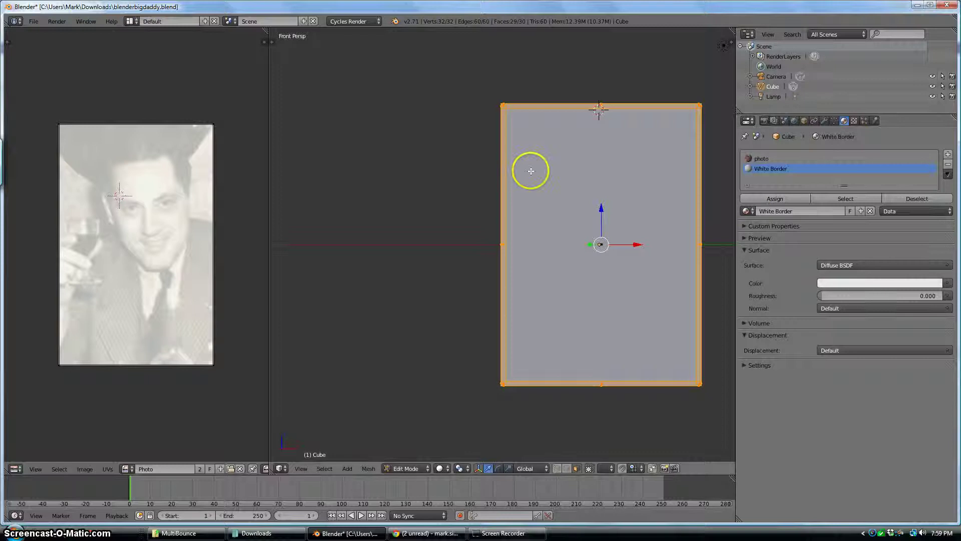
pyautogui.press('F12')
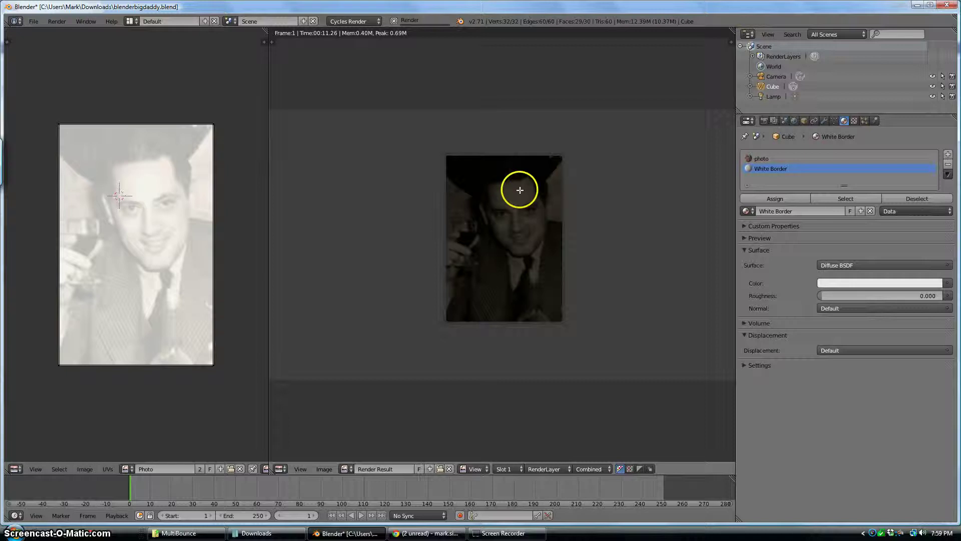
pyautogui.press('Escape')
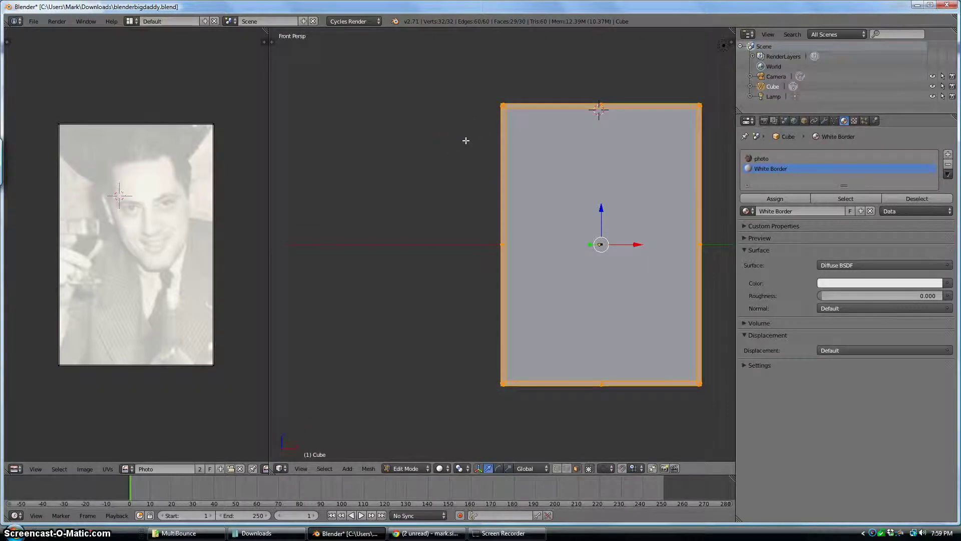
# From top view, scale the selected geometry to 0.23 along X, then return to Object Mode
pyautogui.press('KP_7')
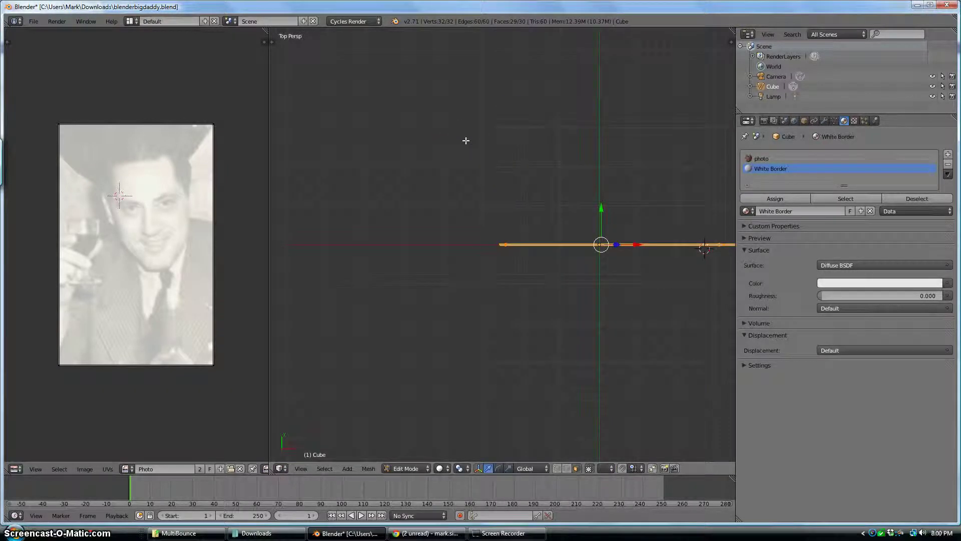
pyautogui.hotkey('shift', 'c')
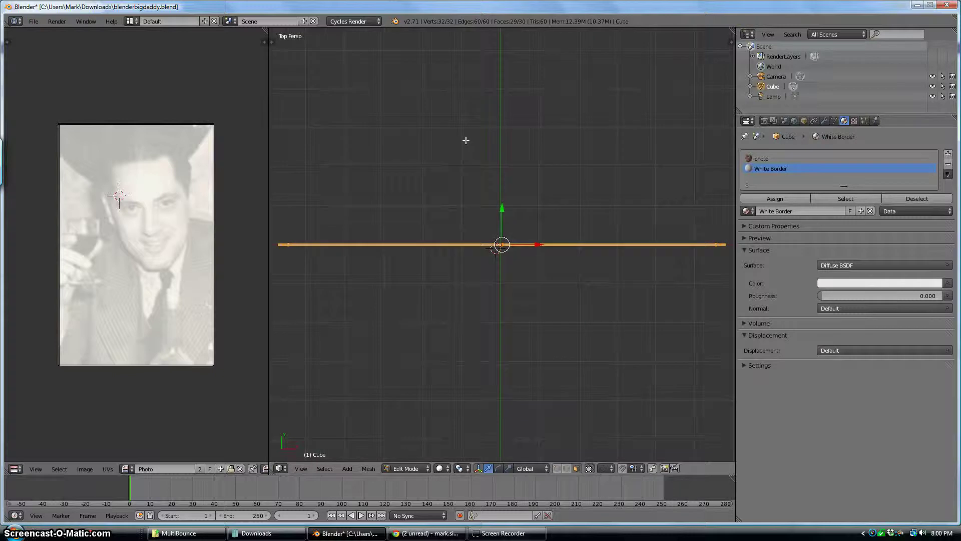
pyautogui.write('sx.23')
pyautogui.press('Return')
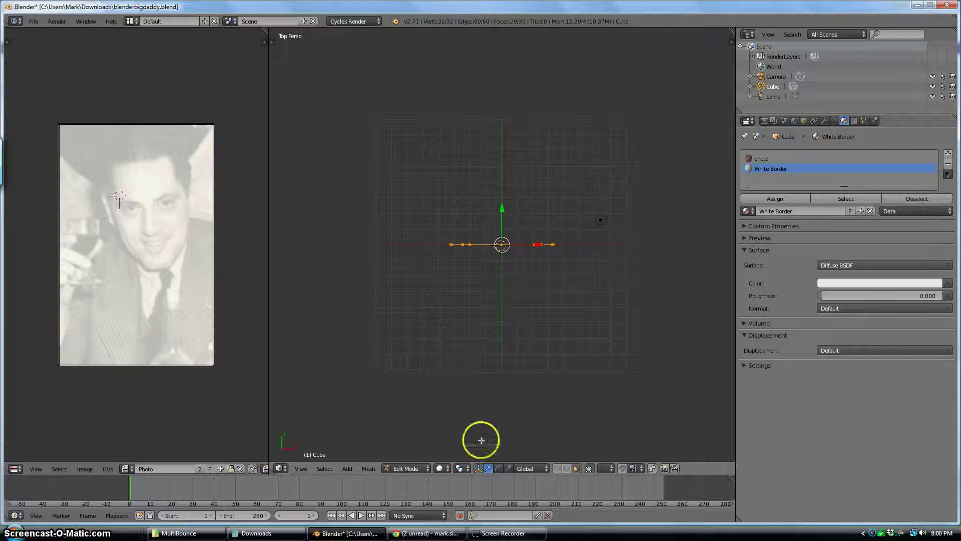
pyautogui.click(398, 470)
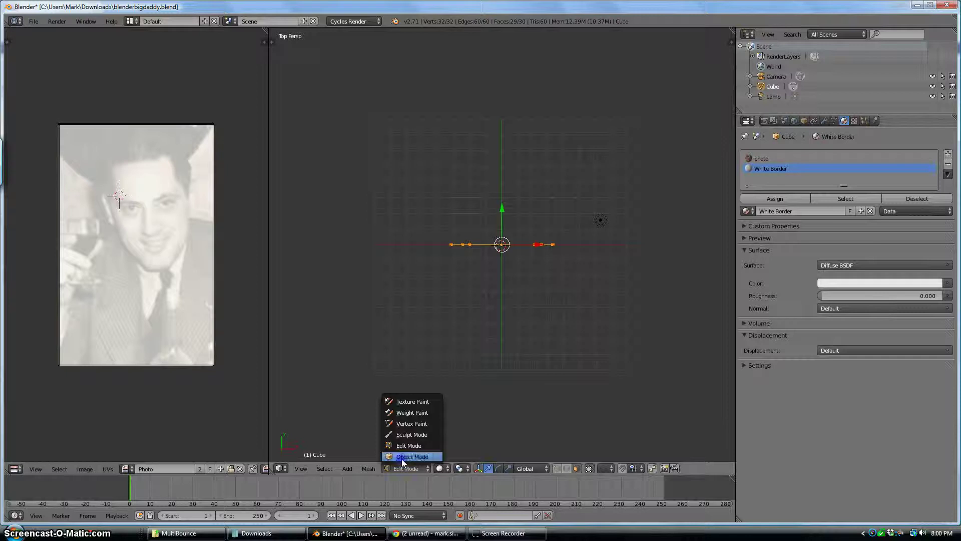
pyautogui.click(402, 456)
# Select the lamp, make it a Sun lamp using nodes, and set emission strength to 2
pyautogui.rightClick(596, 223)
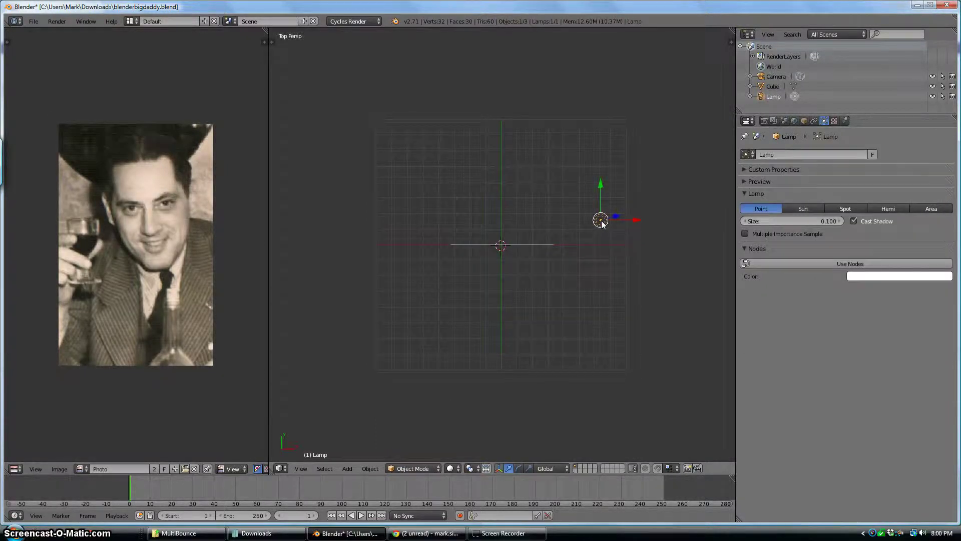
pyautogui.click(794, 208)
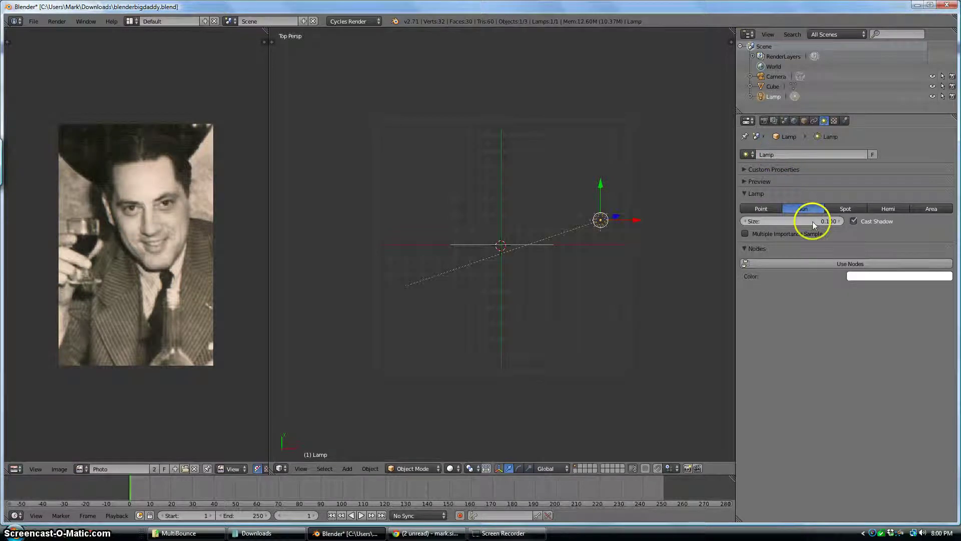
pyautogui.click(819, 263)
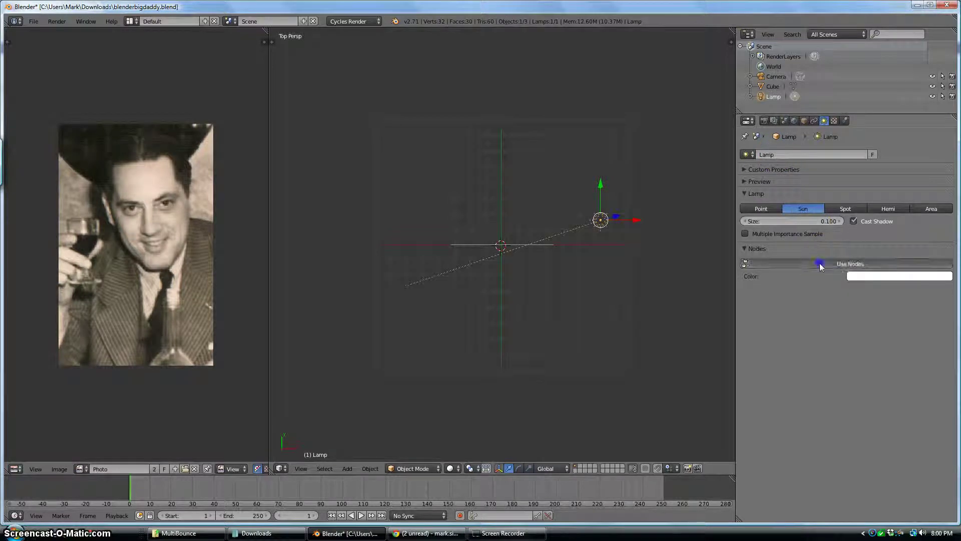
pyautogui.click(885, 294)
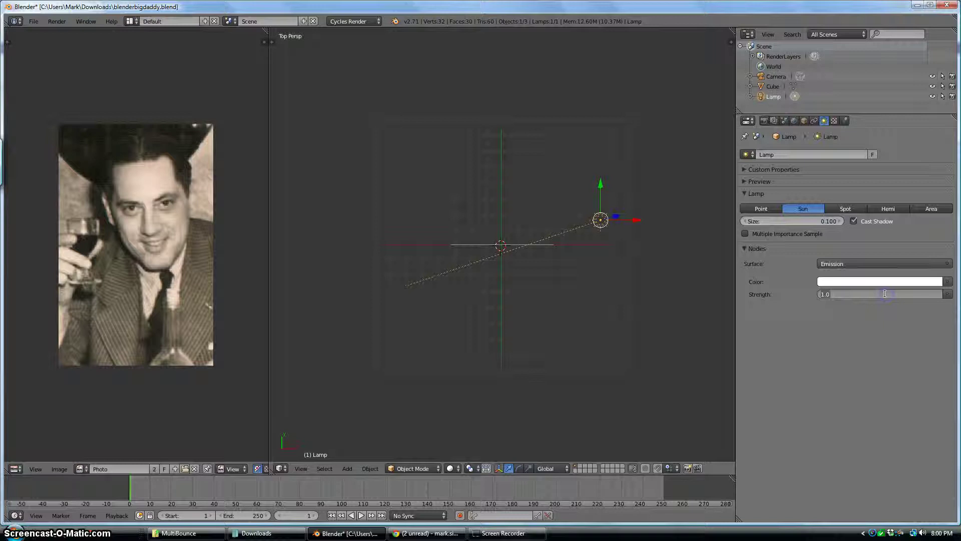
pyautogui.write('2')
pyautogui.press('Return')
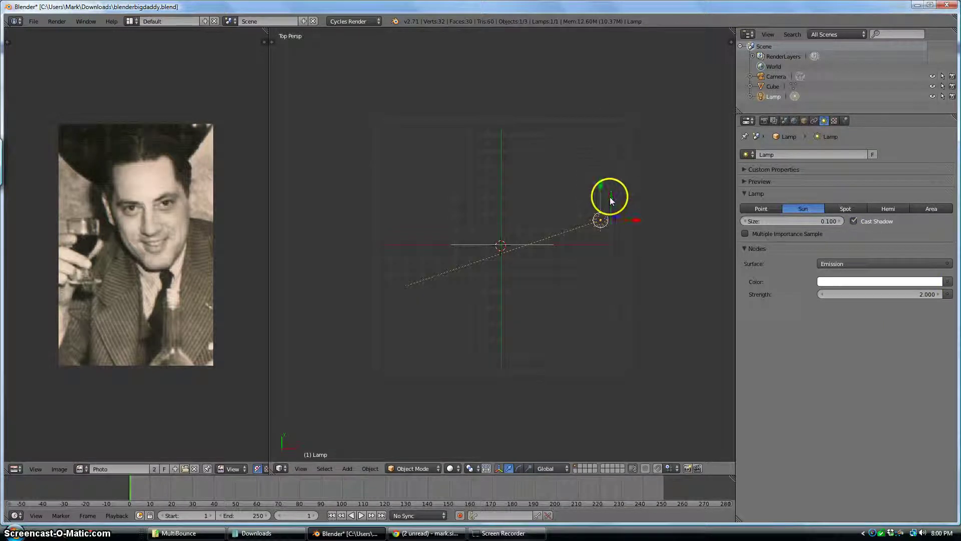
# Move the sun lamp along Y and X in front of the plane, then rotate it toward the plane
pyautogui.moveTo(601, 187); pyautogui.dragTo(602, 313)
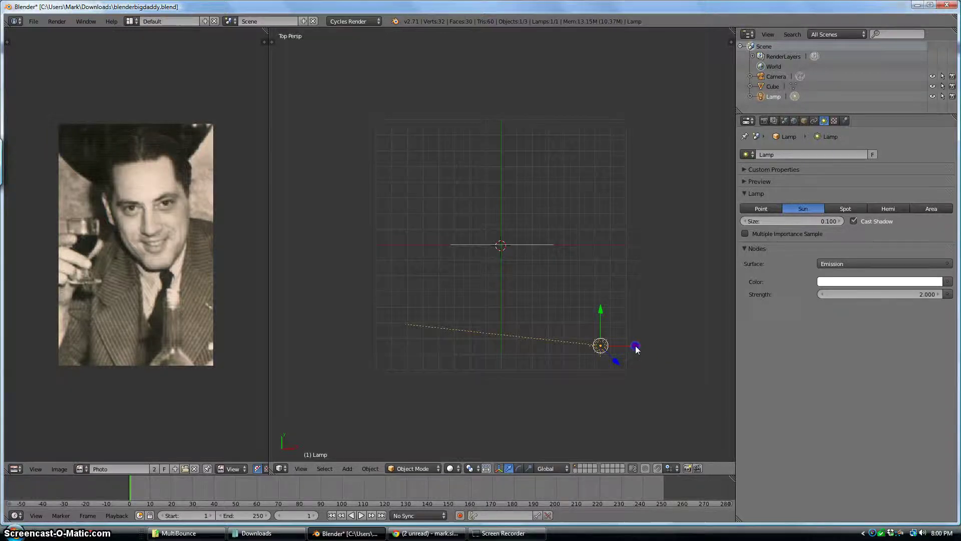
pyautogui.moveTo(636, 349); pyautogui.dragTo(534, 344)
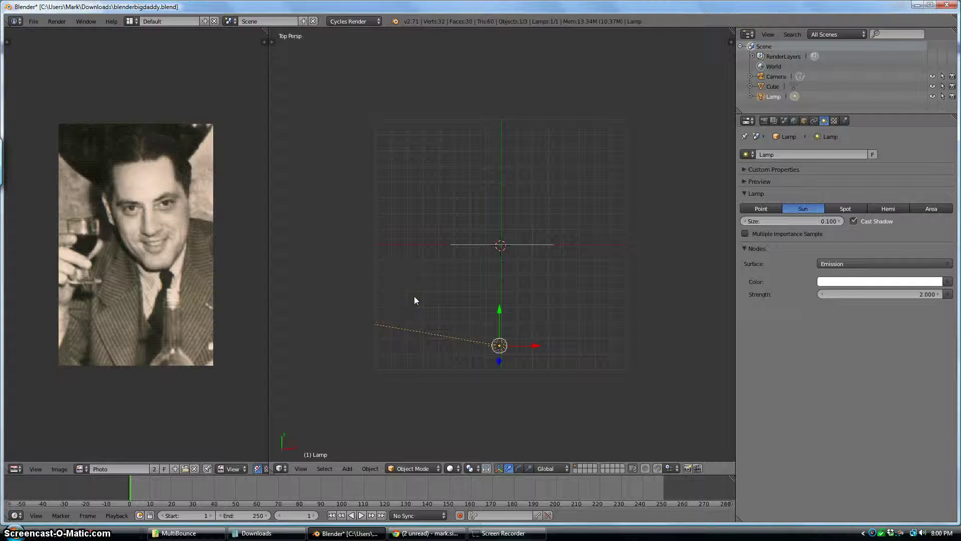
pyautogui.press('r')
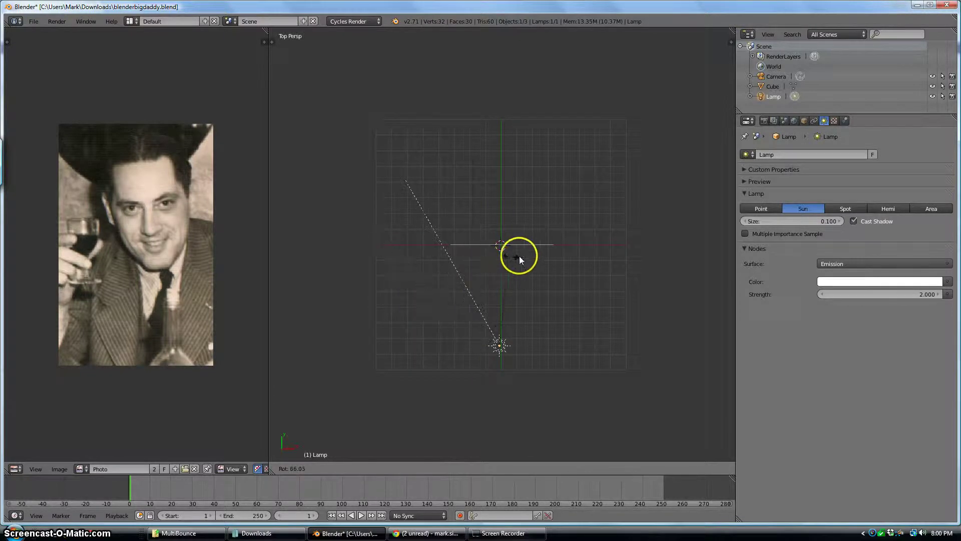
pyautogui.click(579, 281)
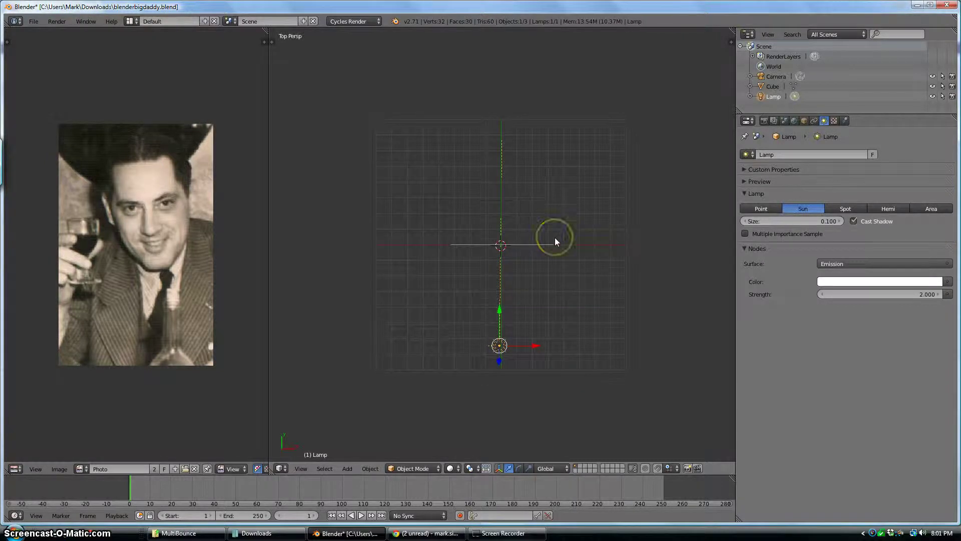
# View the scene from the Right side, zoomed out, in wireframe shading to see the plane and lamp
pyautogui.press('KP_3')
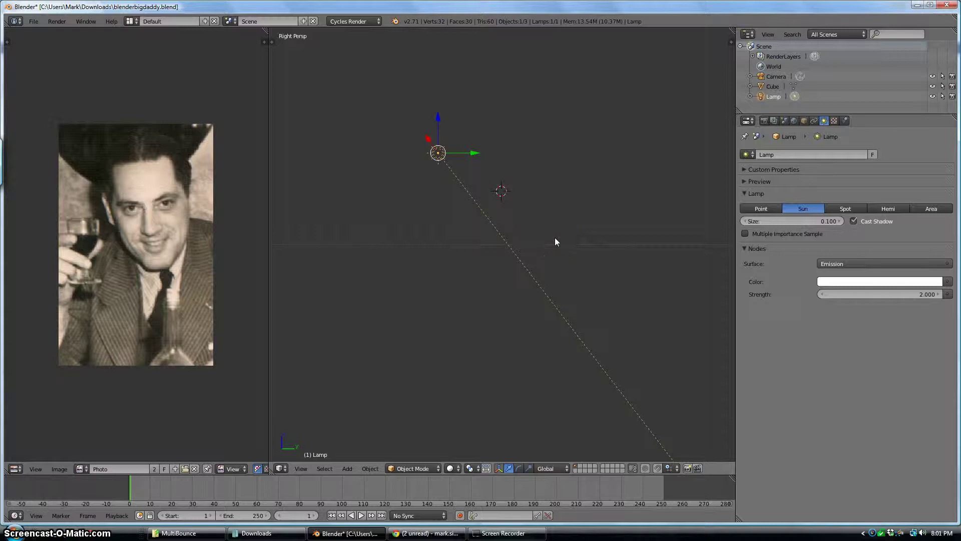
pyautogui.keyDown('ctrl'); pyautogui.moveTo(488, 197); pyautogui.dragTo(488, 207, button='middle'); pyautogui.keyUp('ctrl')
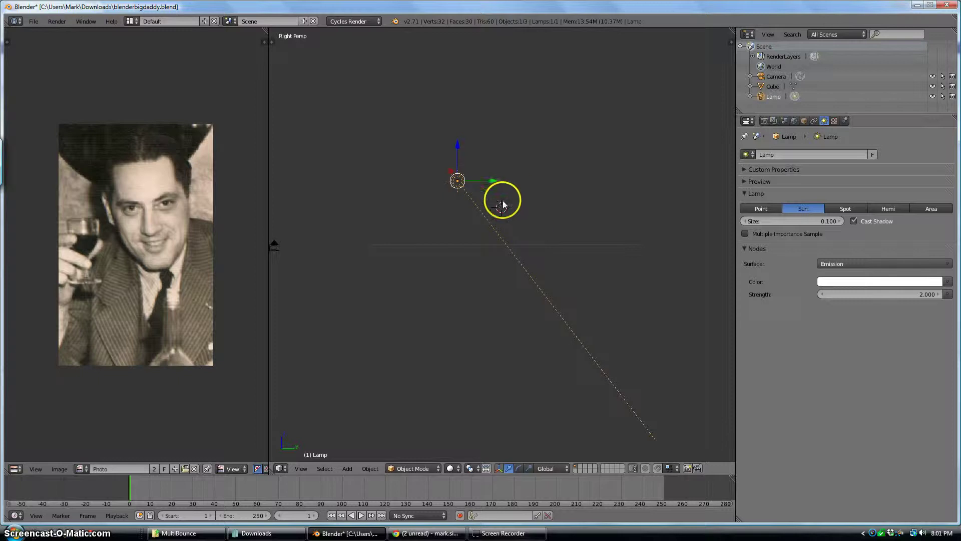
pyautogui.moveTo(502, 200); pyautogui.dragTo(522, 204, button='middle')
pyautogui.press('KP_3')
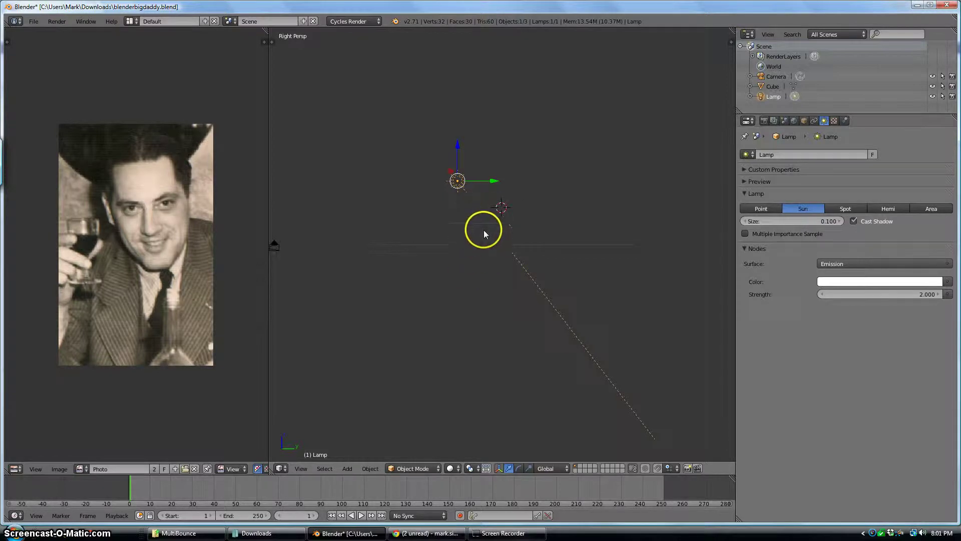
pyautogui.press('z')
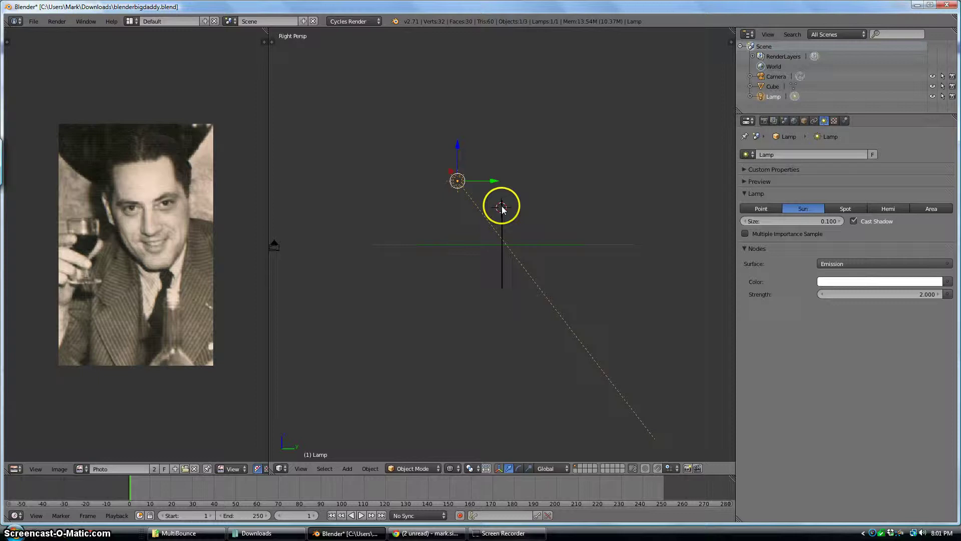
pyautogui.hotkey('shift', 'z')
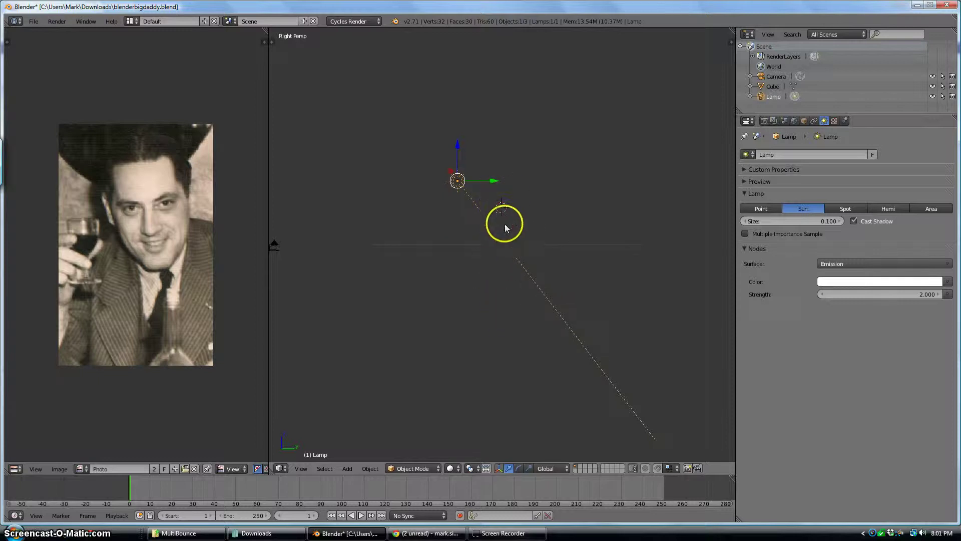
pyautogui.click(451, 470)
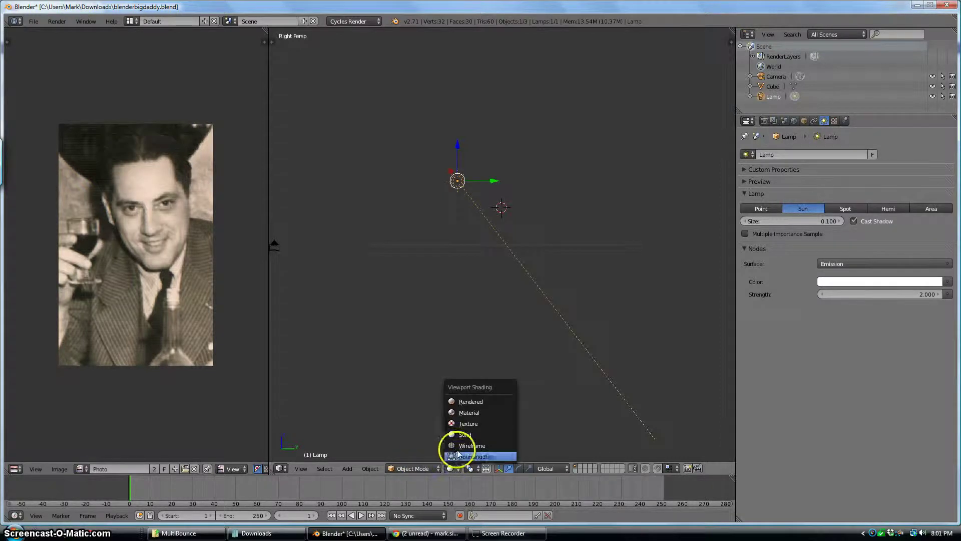
pyautogui.click(460, 447)
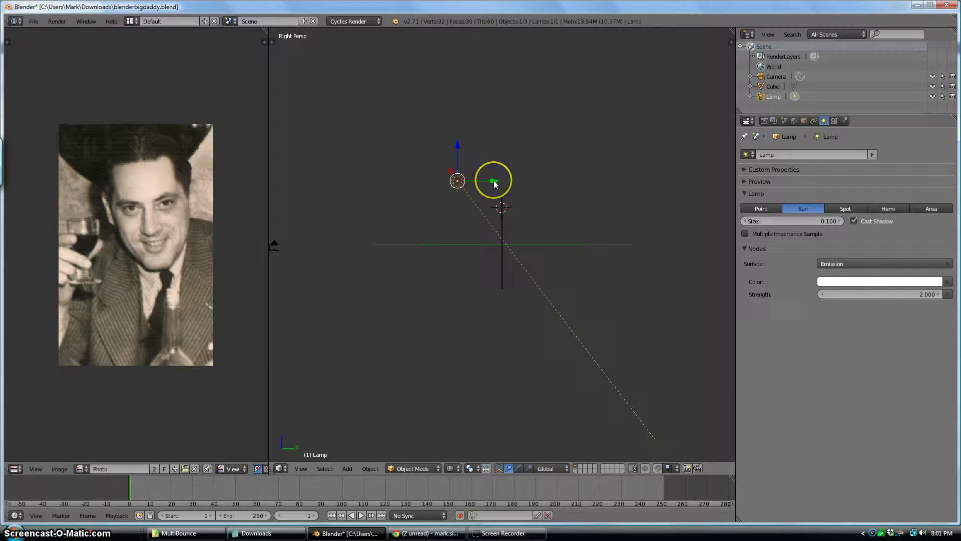
# Move the lamp back along Y and down along Z, then rotate it to aim at the plane's centre
pyautogui.moveTo(494, 184); pyautogui.dragTo(405, 182)
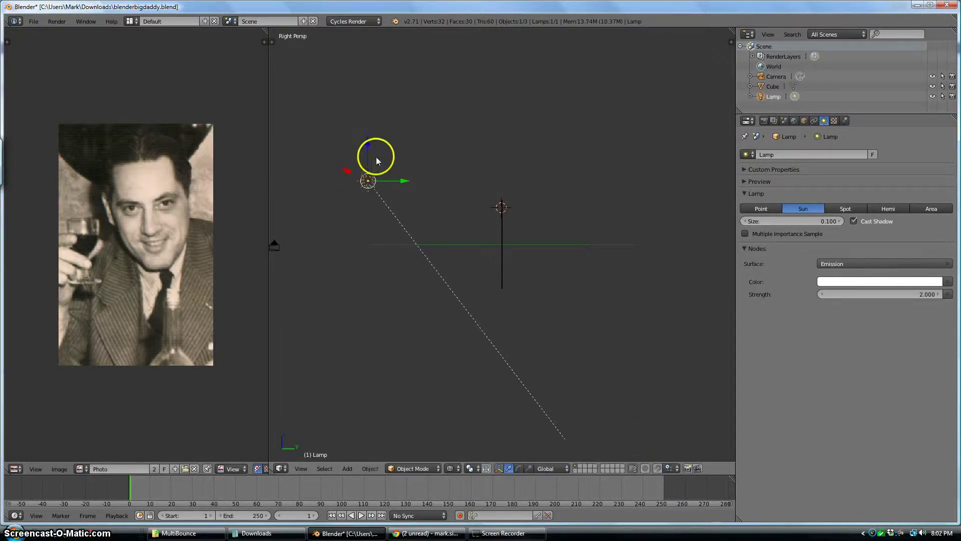
pyautogui.moveTo(367, 152); pyautogui.dragTo(357, 205)
pyautogui.press('r')
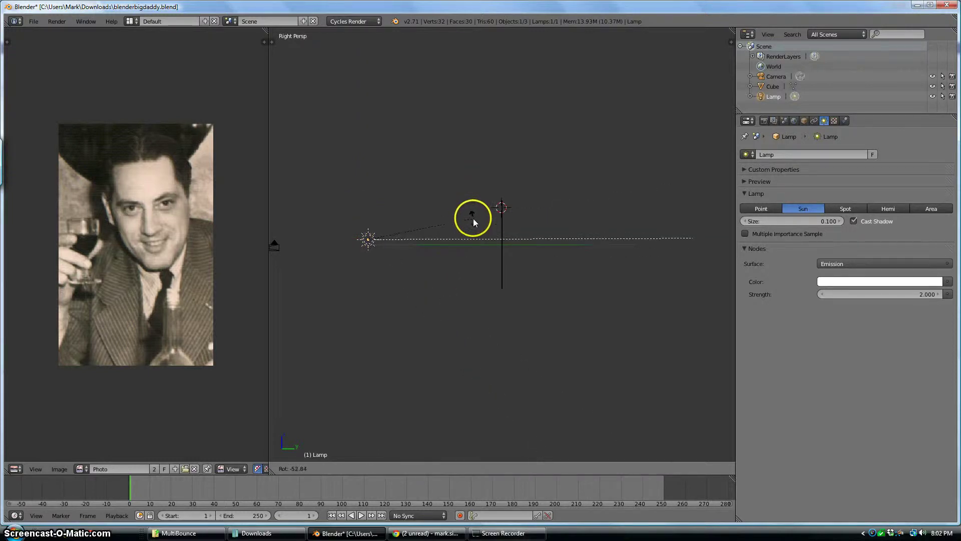
pyautogui.click(474, 225)
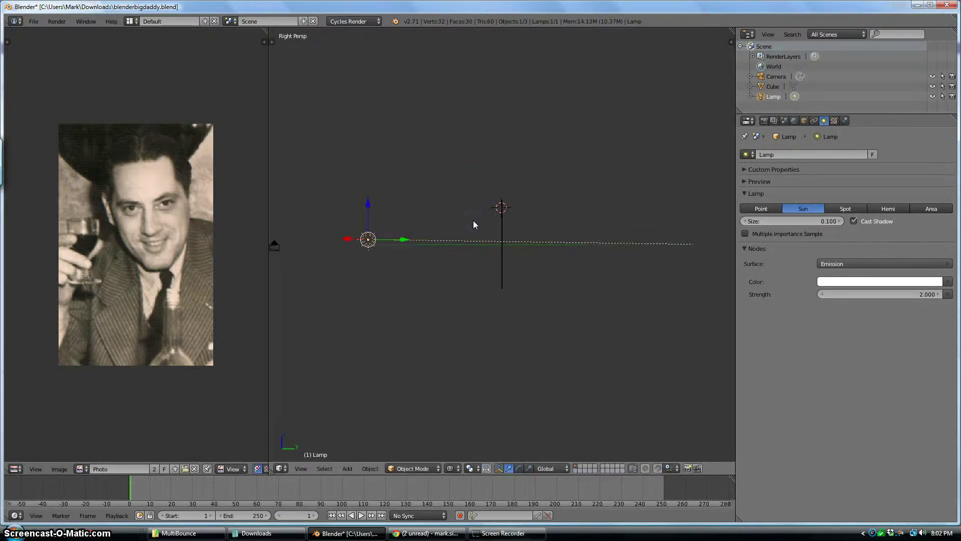
pyautogui.moveTo(475, 225); pyautogui.dragTo(512, 269, button='middle')
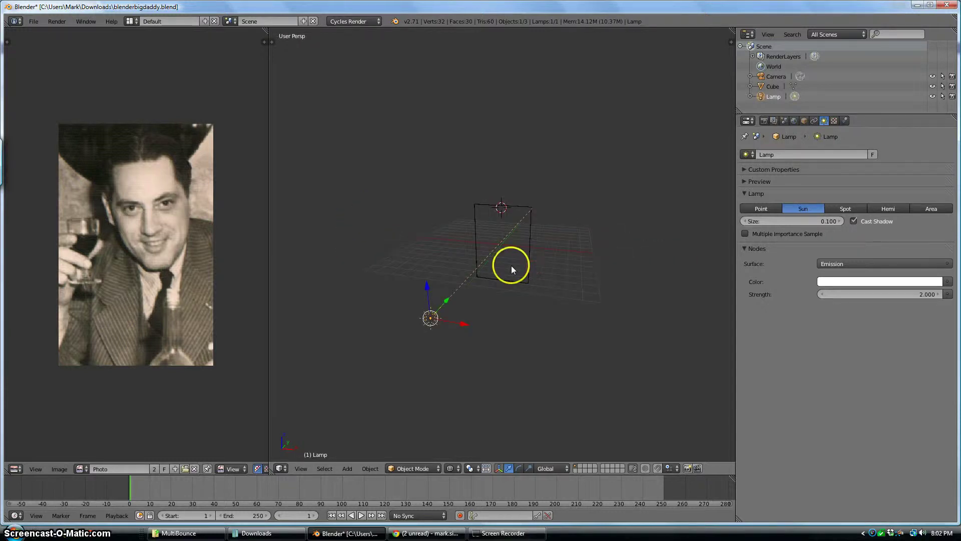
# In solid shading from the camera view, zoom out and render the bordered photo with F12
pyautogui.press('z')
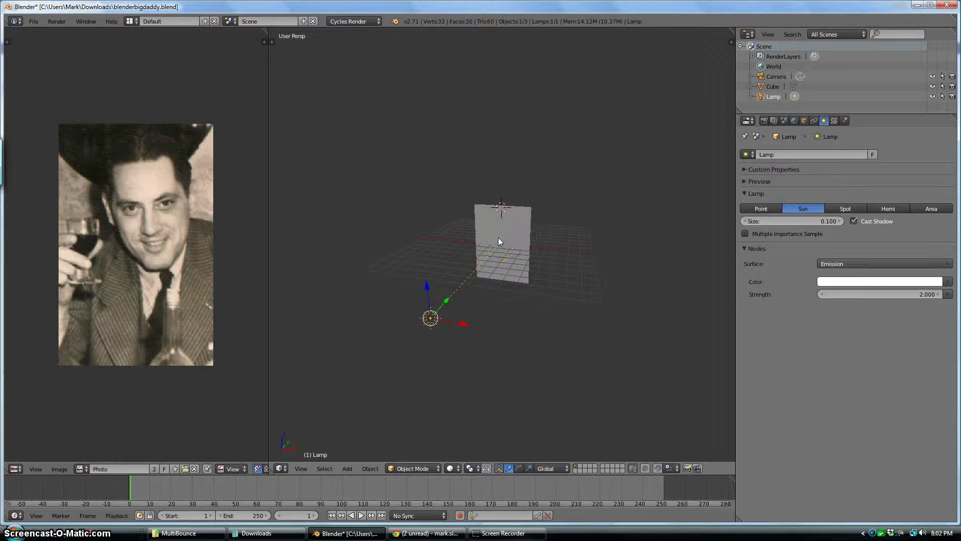
pyautogui.press('KP_0')
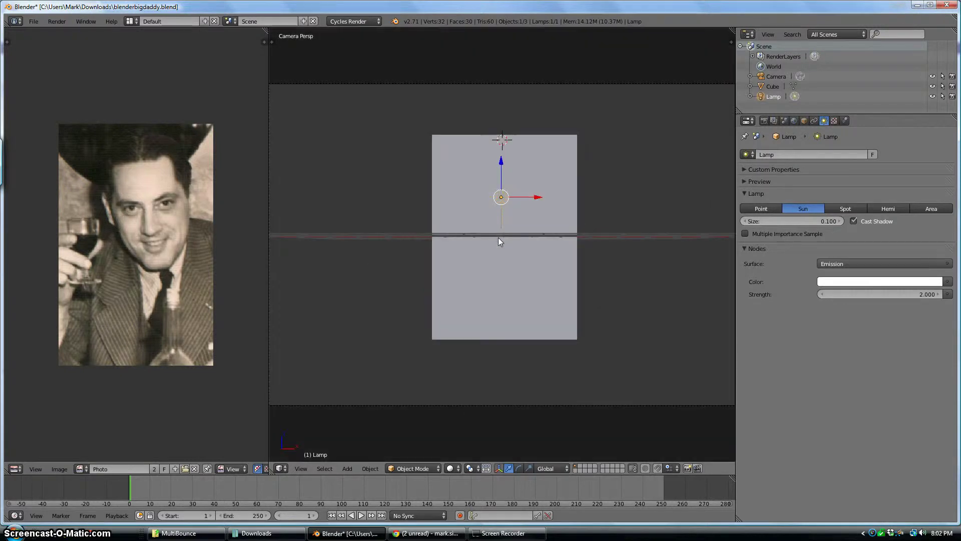
pyautogui.scroll(-2, 489, 238)
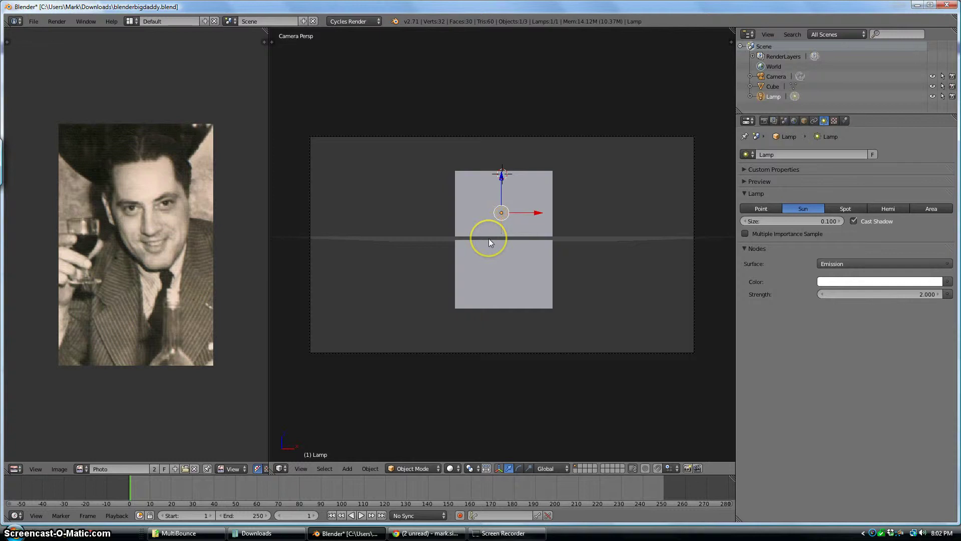
pyautogui.press('F12')
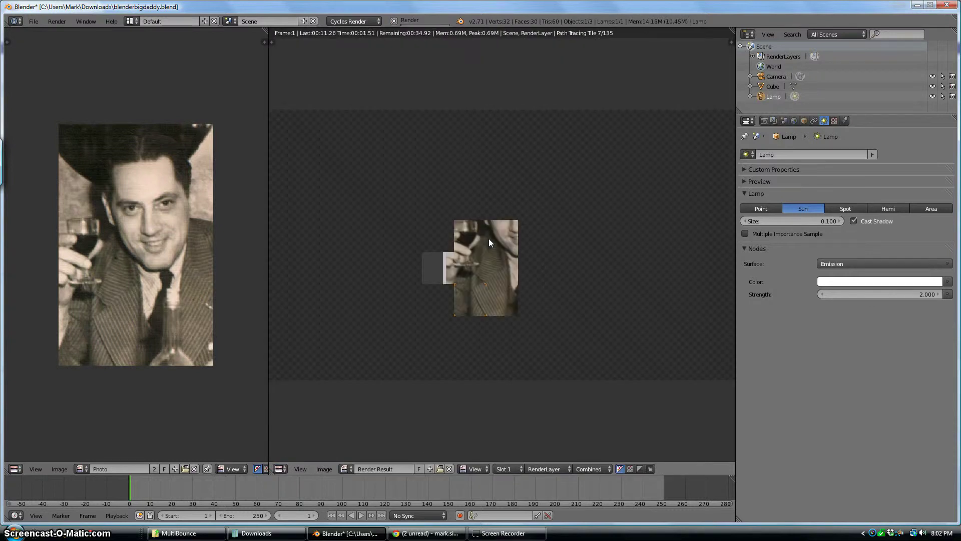